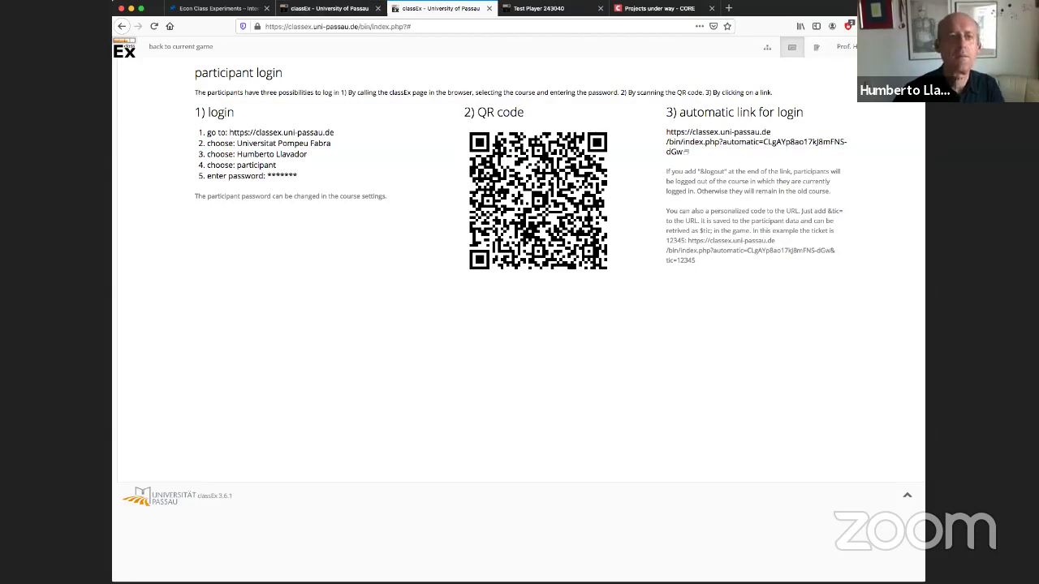
Step: Go to the Face Beauty Contest tab and open course data from the instructor account menu
{"action": "left_click", "coordinate": [352, 10]}
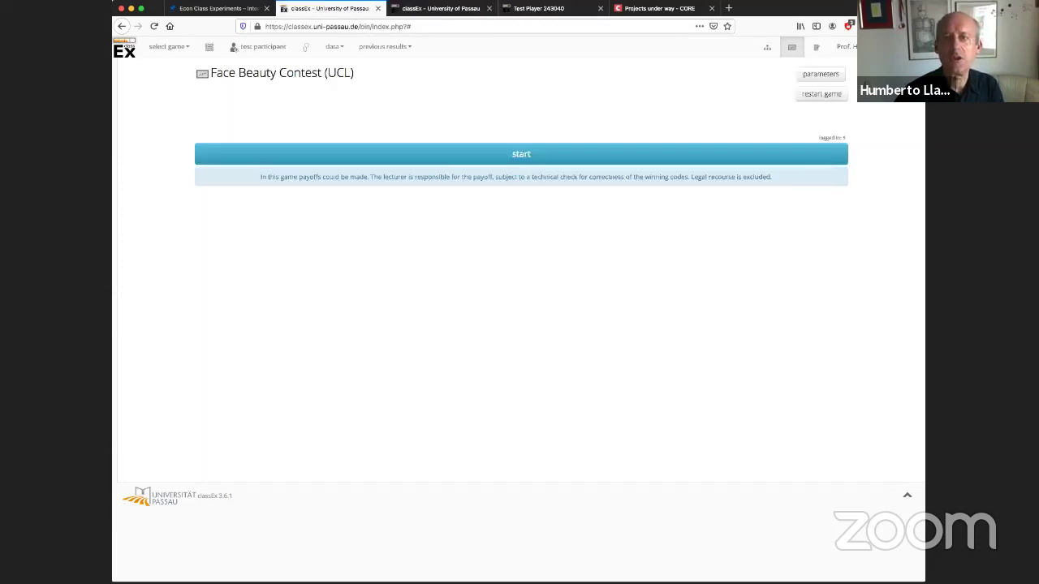
{"action": "left_click", "coordinate": [844, 46]}
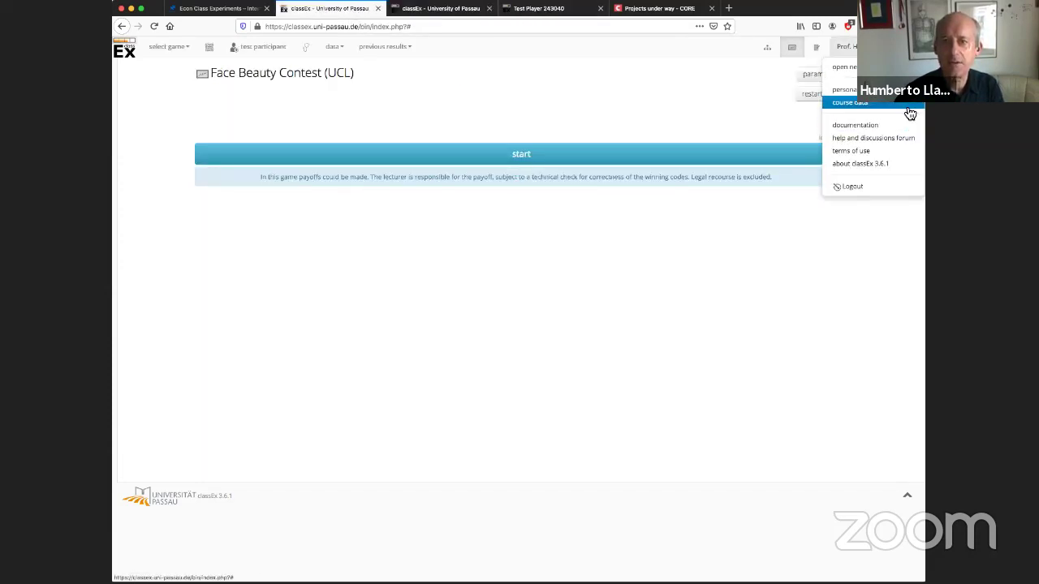
{"action": "left_click", "coordinate": [910, 112]}
Step: Save a 3-character participant password entered twice, which is rejected as too short, then return to the games overview
{"action": "left_click", "coordinate": [523, 179]}
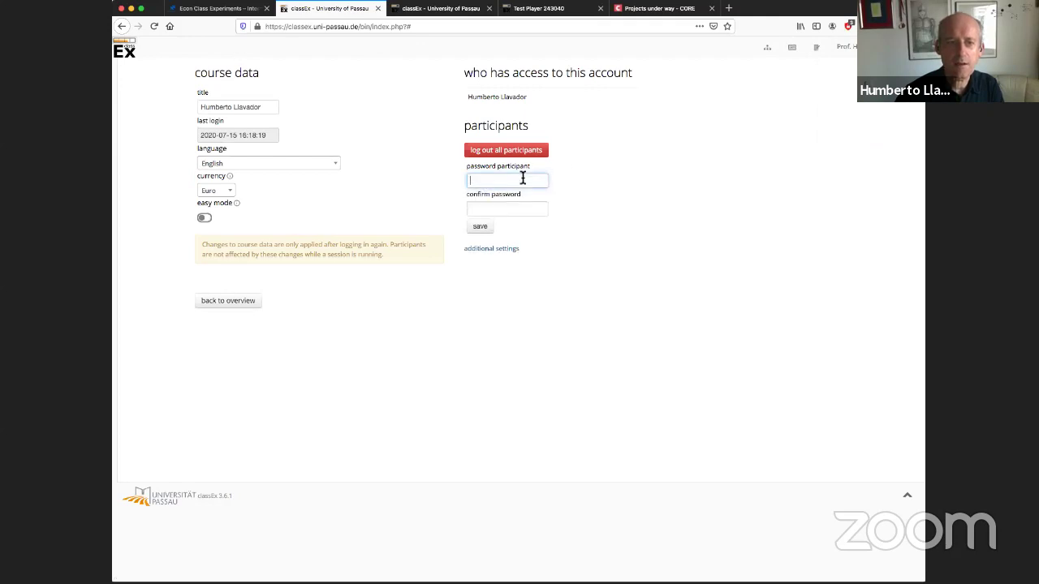
{"action": "type", "text": "123"}
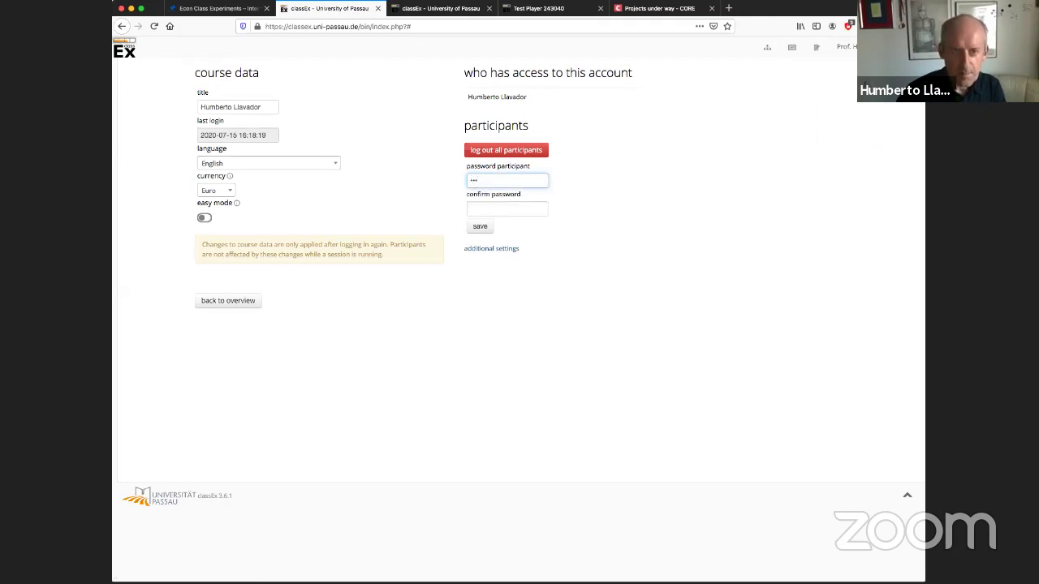
{"action": "left_click", "coordinate": [505, 211]}
{"action": "type", "text": "123"}
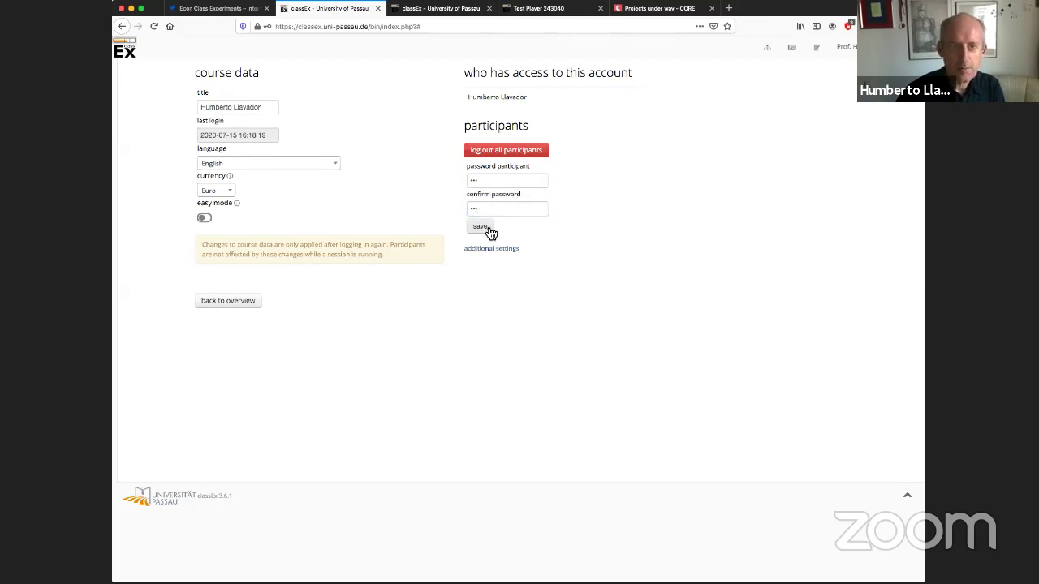
{"action": "left_click", "coordinate": [485, 231]}
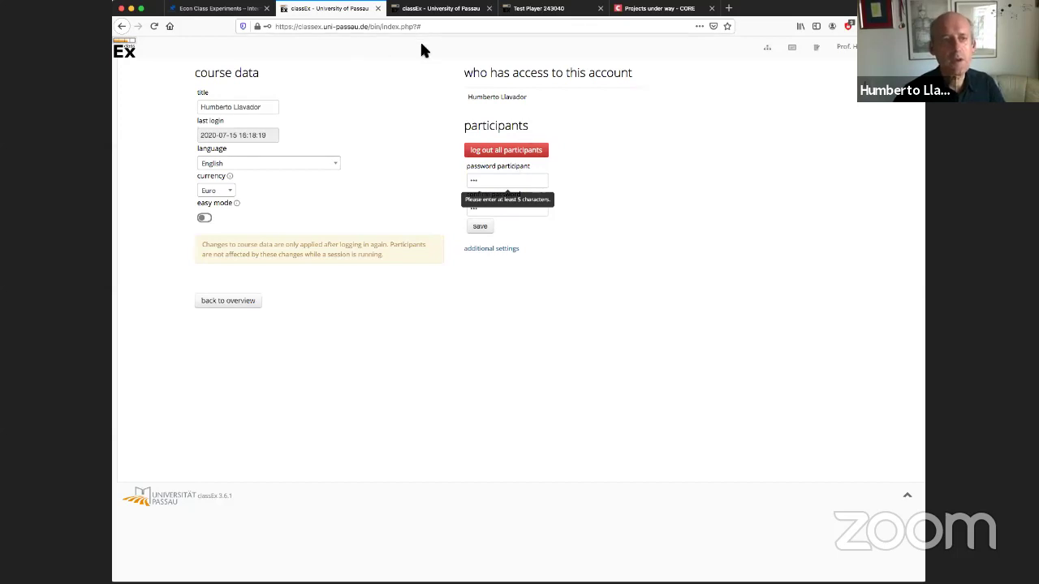
{"action": "left_click", "coordinate": [248, 302]}
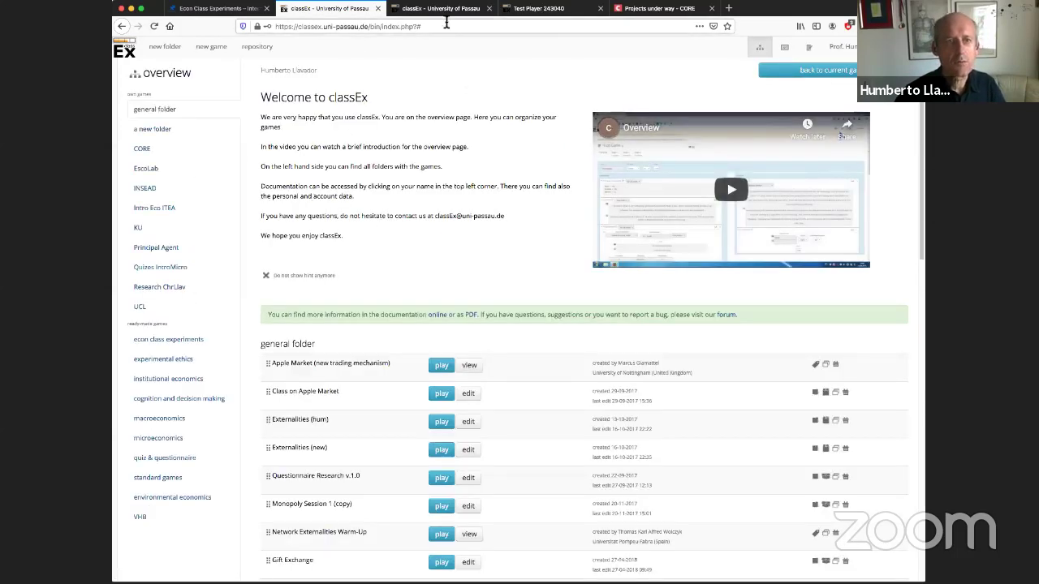
{"action": "left_click", "coordinate": [456, 10]}
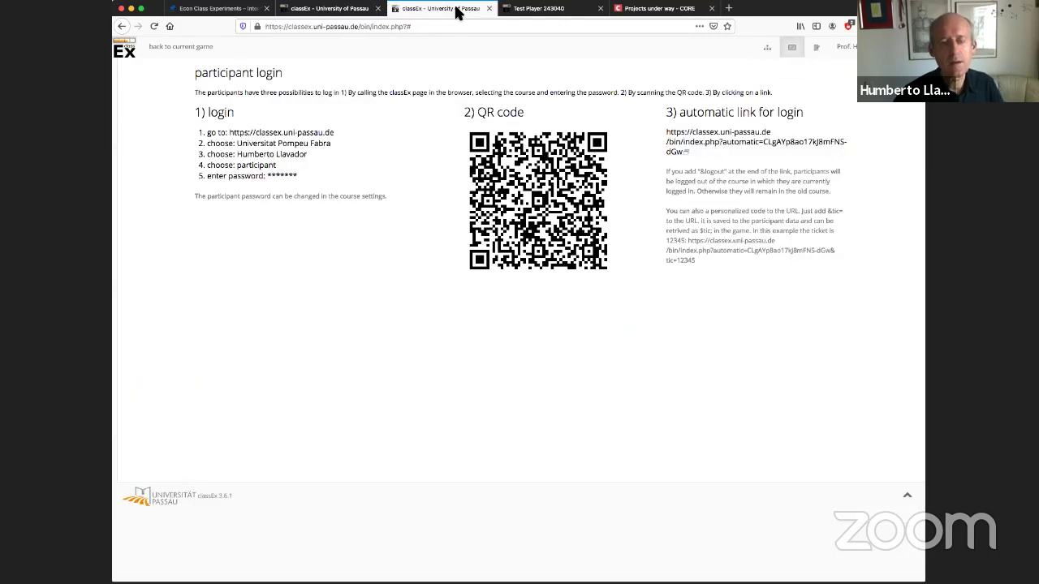
{"action": "left_click", "coordinate": [327, 10]}
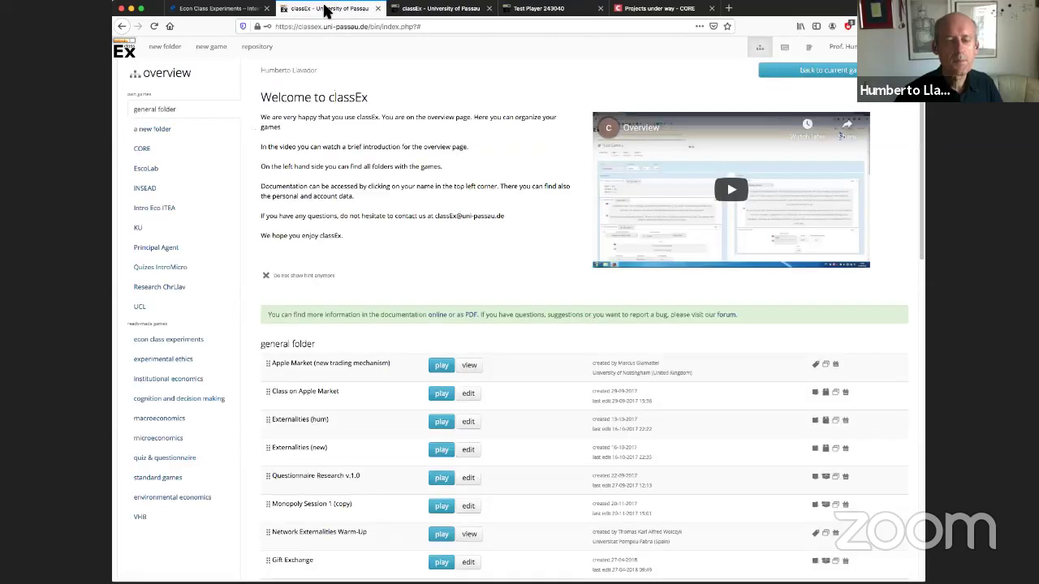
{"action": "left_click", "coordinate": [416, 9]}
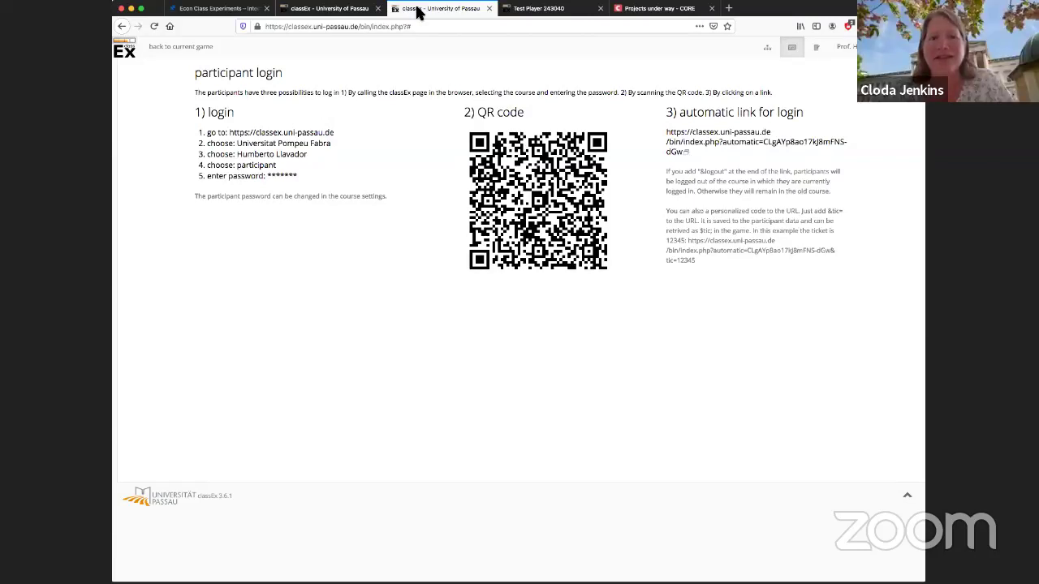
{"action": "left_click", "coordinate": [336, 10]}
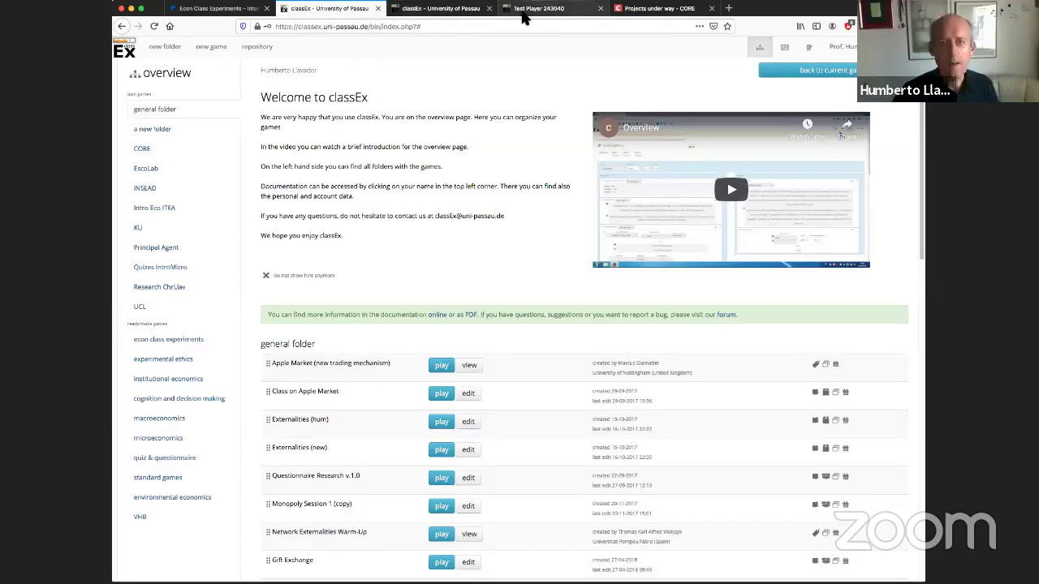
{"action": "left_click", "coordinate": [827, 70]}
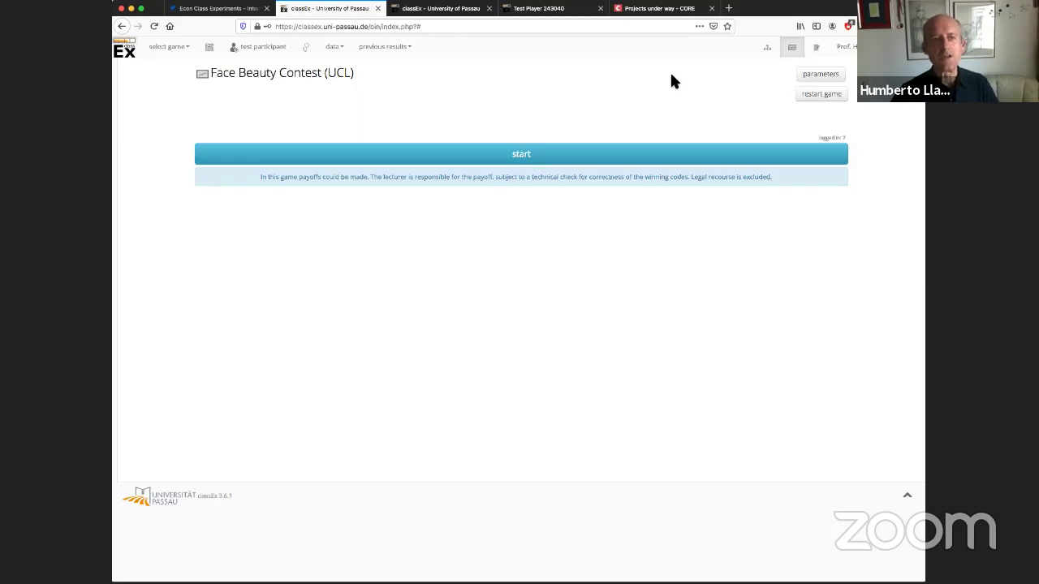
{"action": "left_click", "coordinate": [127, 54]}
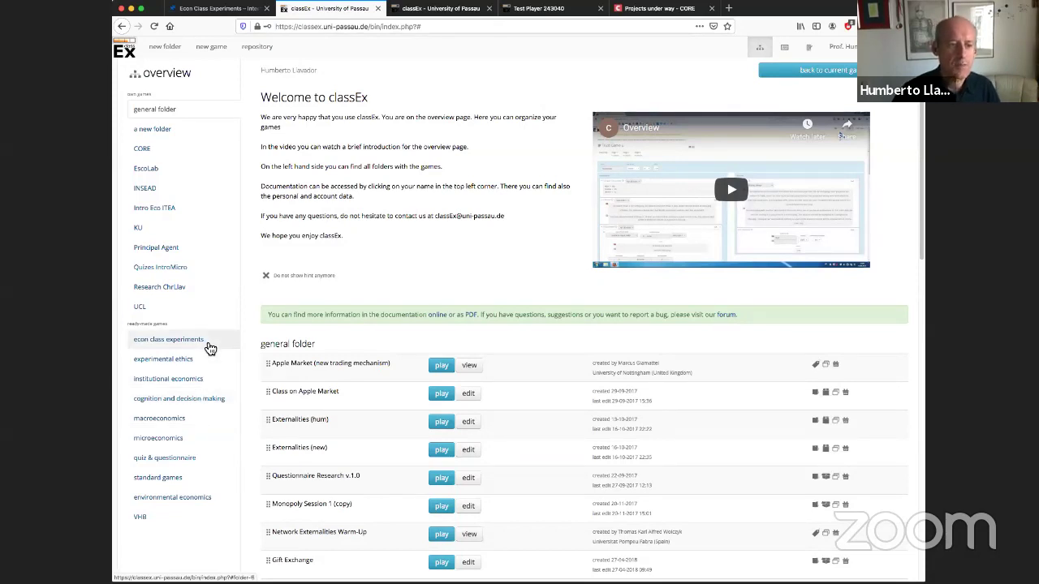
Step: Browse the environmental economics, quiz & questionnaire and microeconomics folders, ending in econ class experiments
{"action": "left_click", "coordinate": [201, 497]}
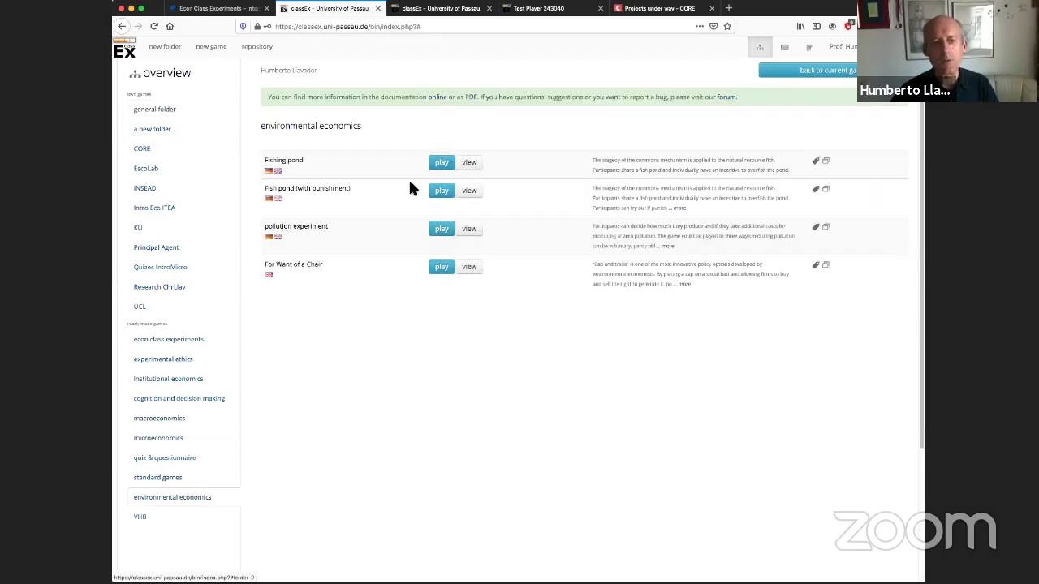
{"action": "left_click", "coordinate": [207, 457]}
{"action": "left_click", "coordinate": [190, 438]}
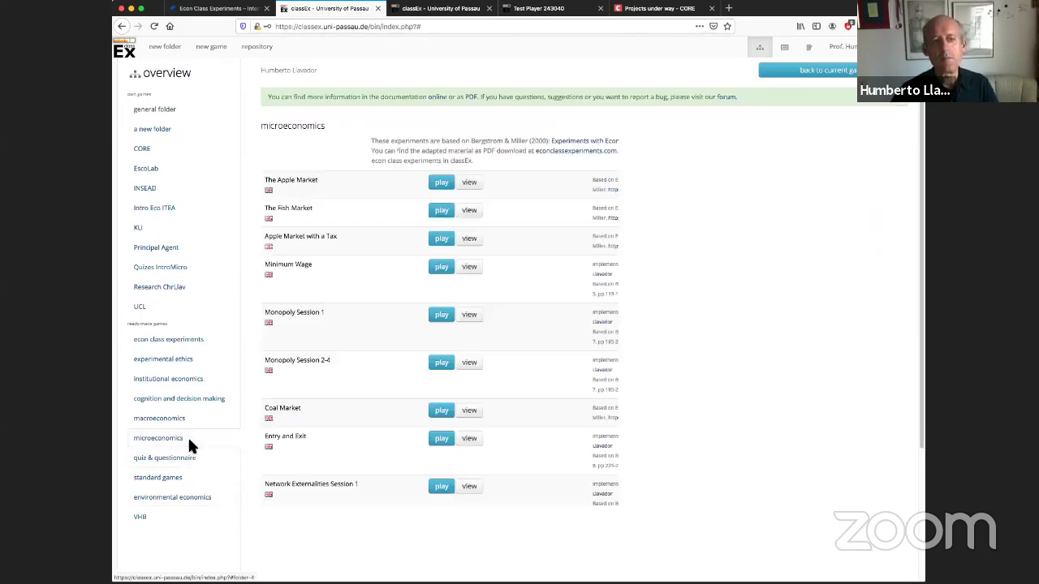
{"action": "scroll", "coordinate": [410, 422], "scroll_direction": "down", "scroll_amount": 3}
{"action": "scroll", "coordinate": [410, 422], "scroll_direction": "up", "scroll_amount": 2}
{"action": "scroll", "coordinate": [408, 425], "scroll_direction": "up", "scroll_amount": 2}
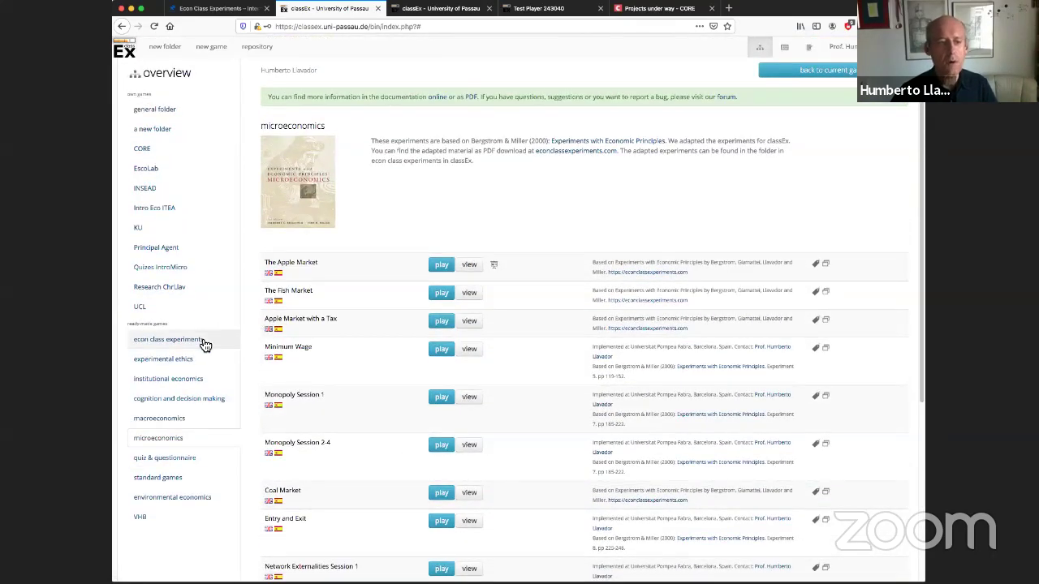
{"action": "left_click", "coordinate": [200, 337]}
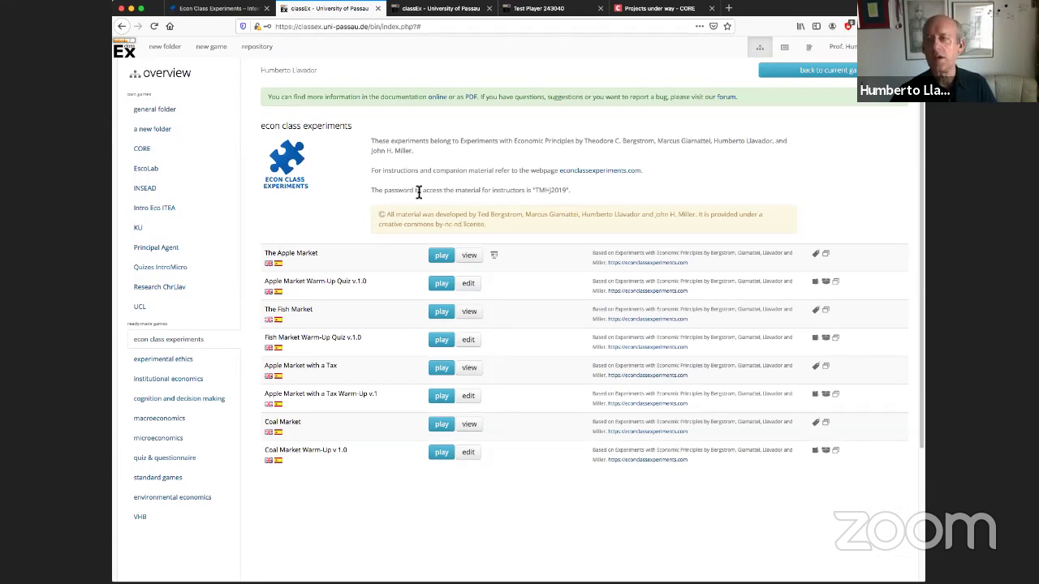
Step: Read the Instructions & FAQ page on the Econ Class Experiments website, then return to the classEx list
{"action": "left_click", "coordinate": [246, 11]}
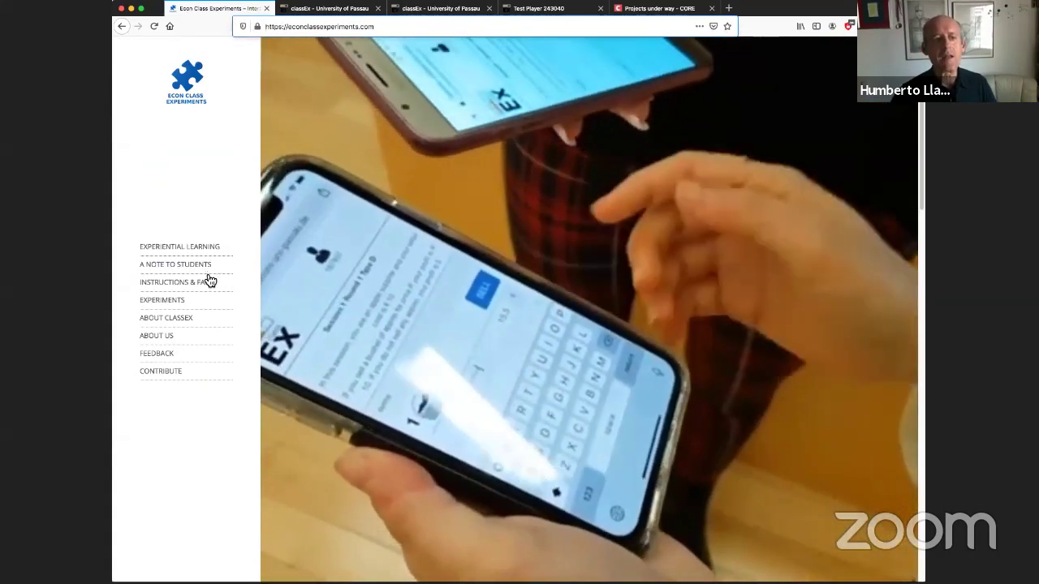
{"action": "left_click", "coordinate": [209, 286]}
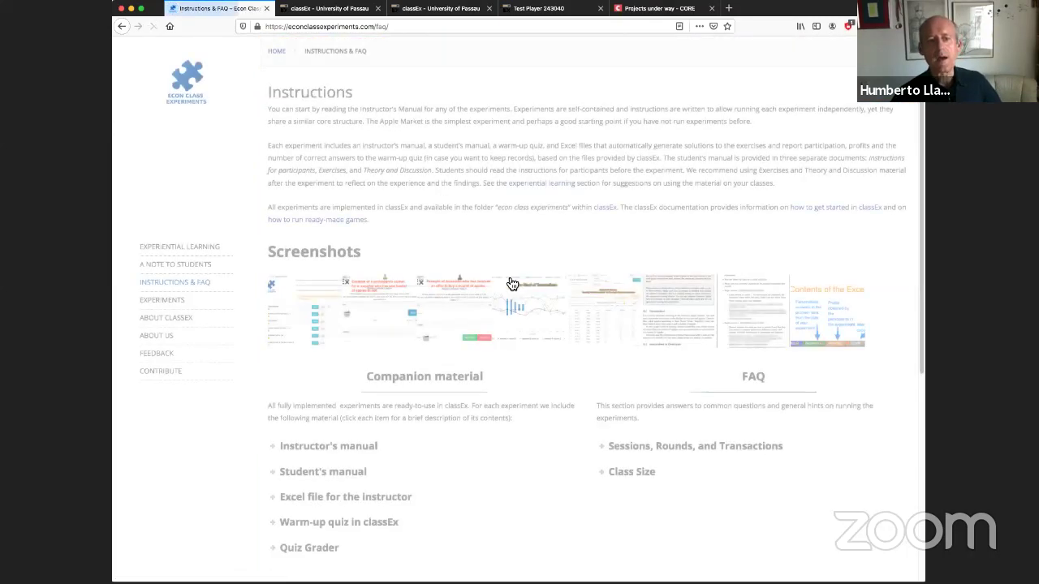
{"action": "scroll", "coordinate": [418, 381], "scroll_direction": "down", "scroll_amount": 2}
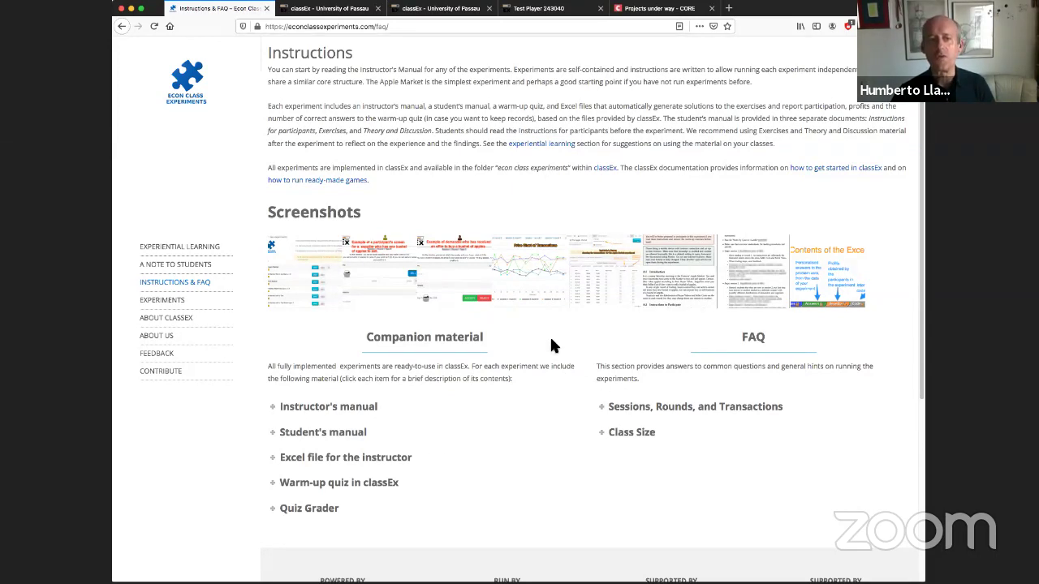
{"action": "scroll", "coordinate": [547, 336], "scroll_direction": "up", "scroll_amount": 2}
{"action": "left_click", "coordinate": [452, 10]}
{"action": "left_click", "coordinate": [357, 8]}
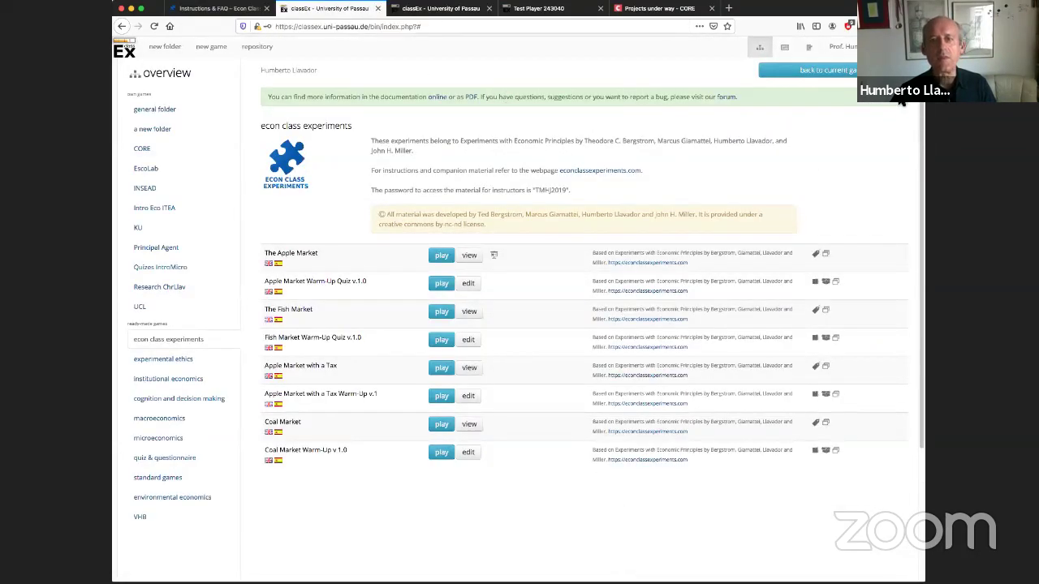
Step: Return to the Face Beauty Contest (UCL) game, checking the Test Player's waiting screen on the way
{"action": "left_click", "coordinate": [827, 70]}
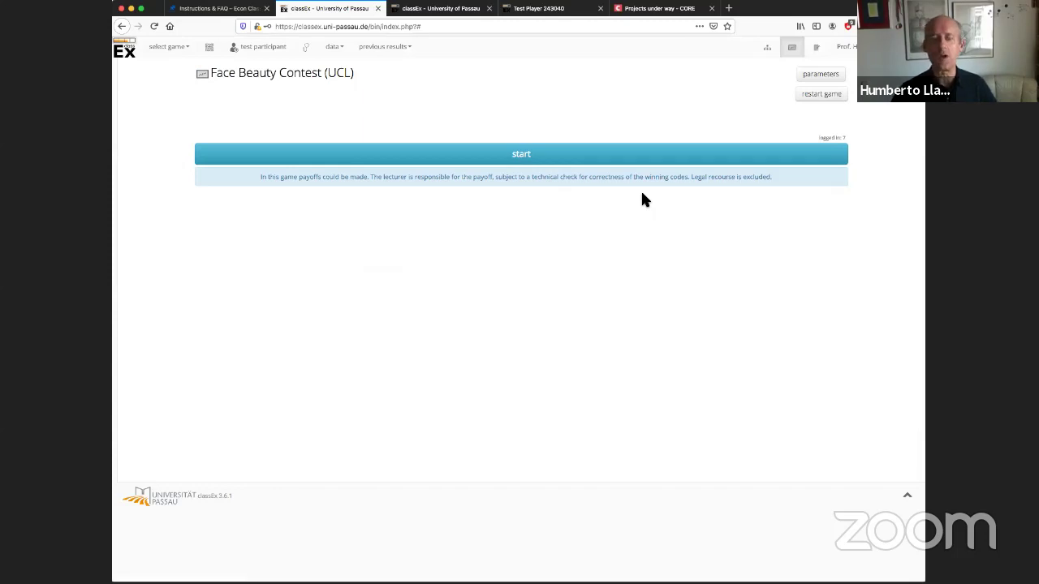
{"action": "left_click", "coordinate": [563, 10]}
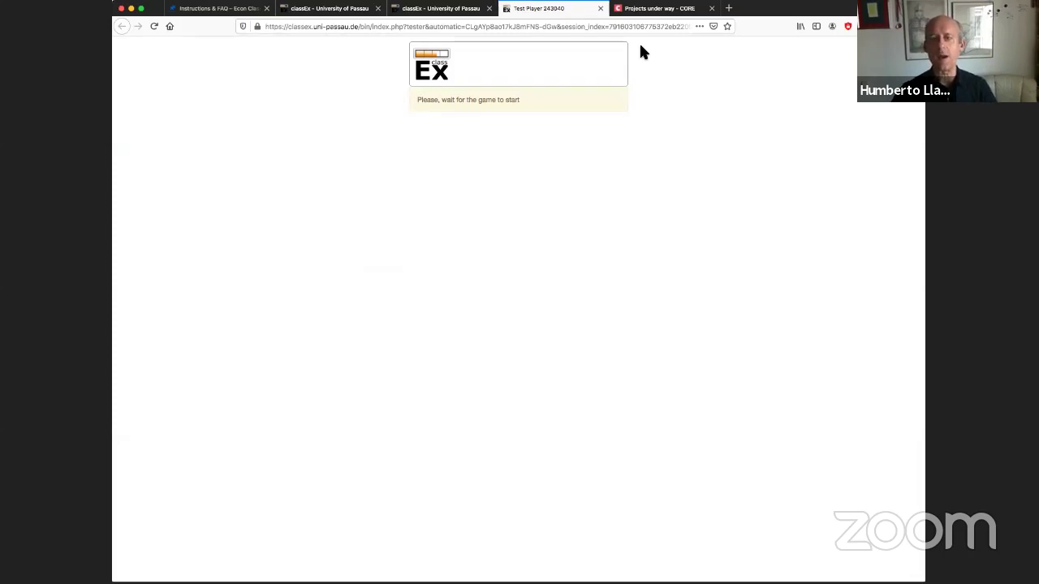
{"action": "left_click", "coordinate": [322, 10]}
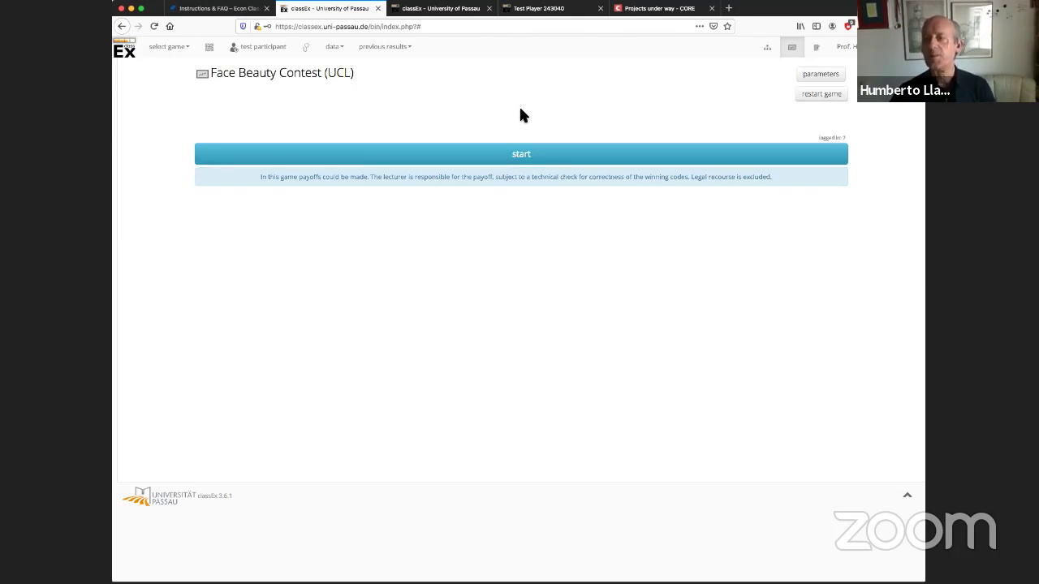
Step: Start the Face Beauty Contest round and close the earlier test player session
{"action": "left_click", "coordinate": [522, 155]}
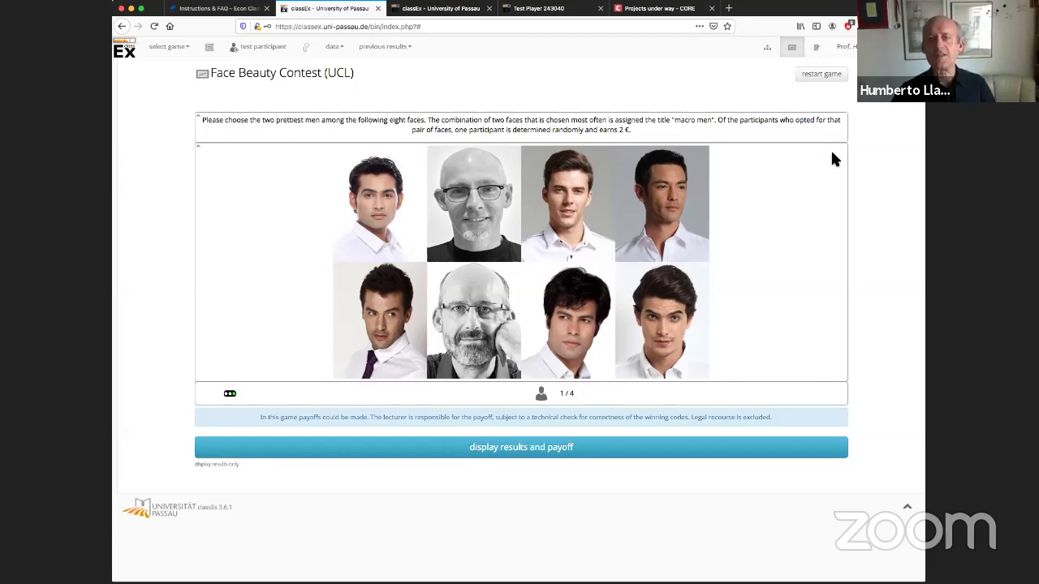
{"action": "left_click", "coordinate": [560, 8]}
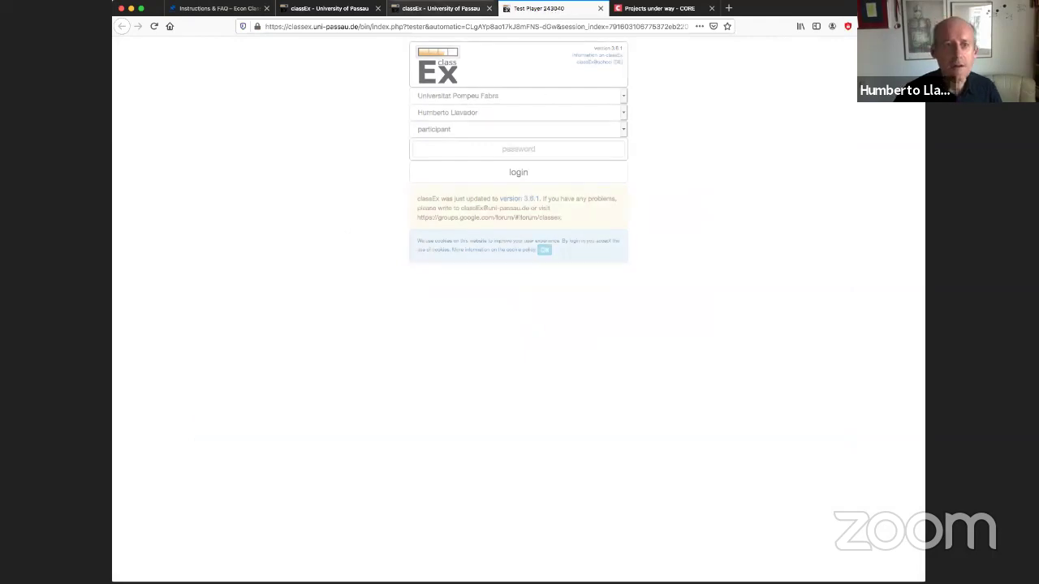
{"action": "left_click", "coordinate": [600, 8]}
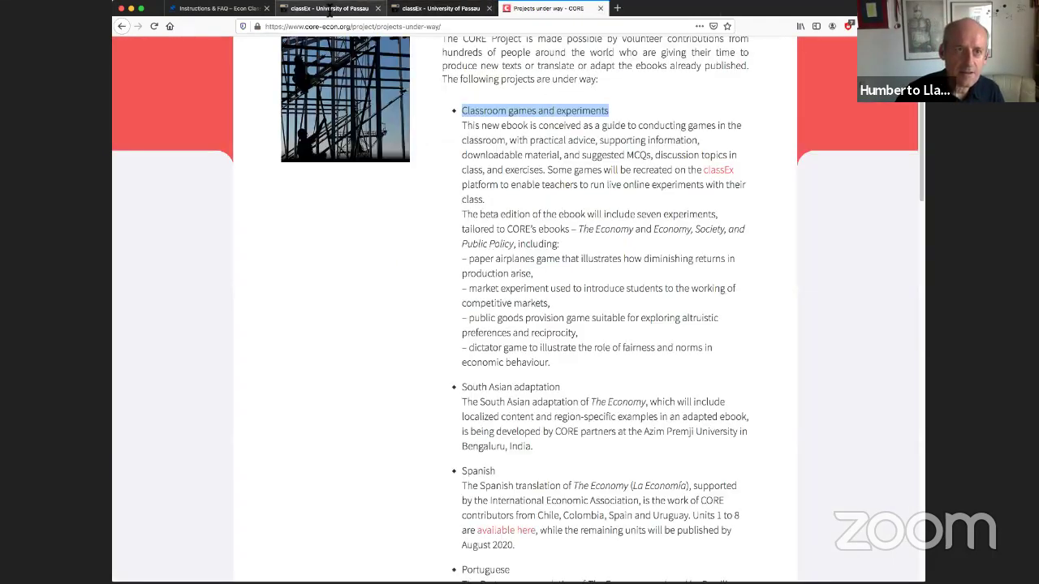
{"action": "left_click", "coordinate": [328, 8]}
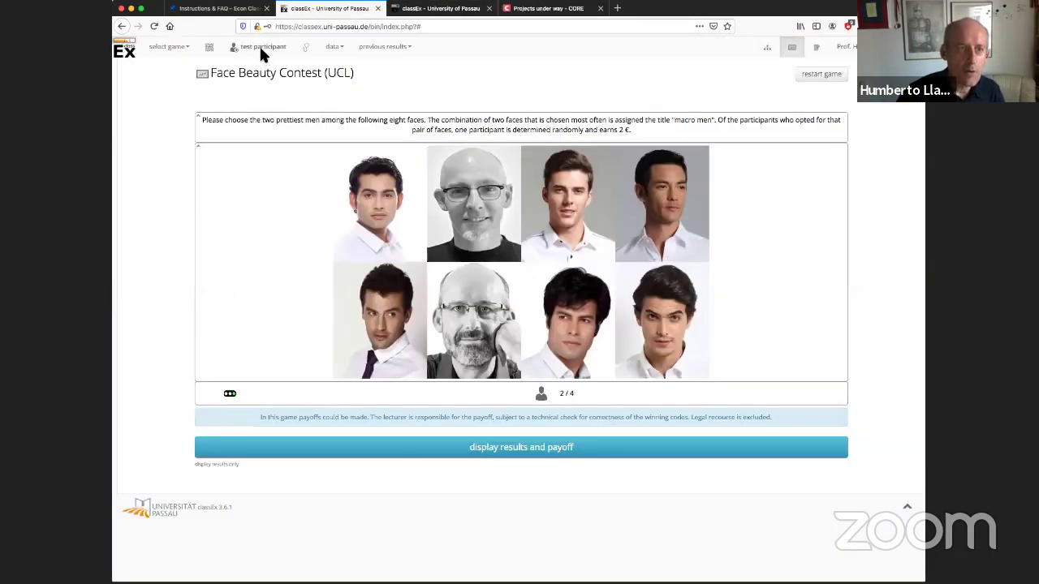
Step: As a new test participant, vote for the bald and the bearded men with glasses and submit
{"action": "left_click", "coordinate": [260, 49]}
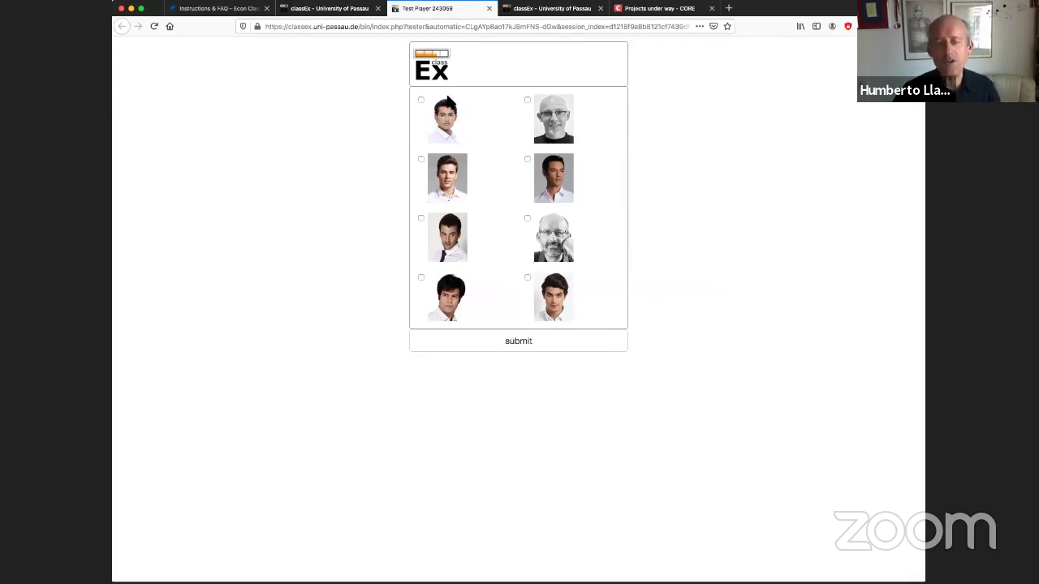
{"action": "left_click", "coordinate": [526, 99]}
{"action": "left_click", "coordinate": [527, 218]}
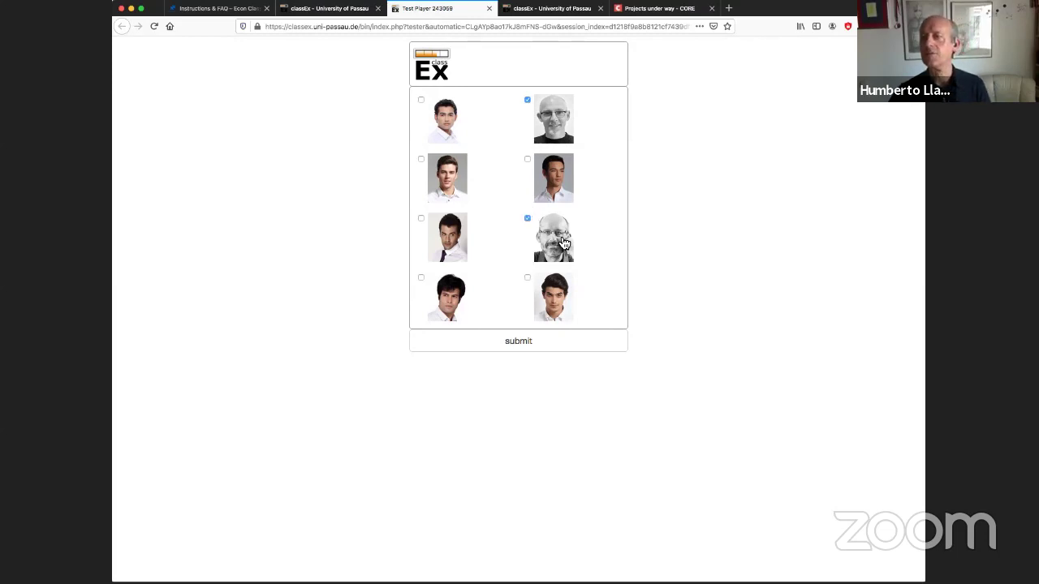
{"action": "left_click", "coordinate": [511, 345]}
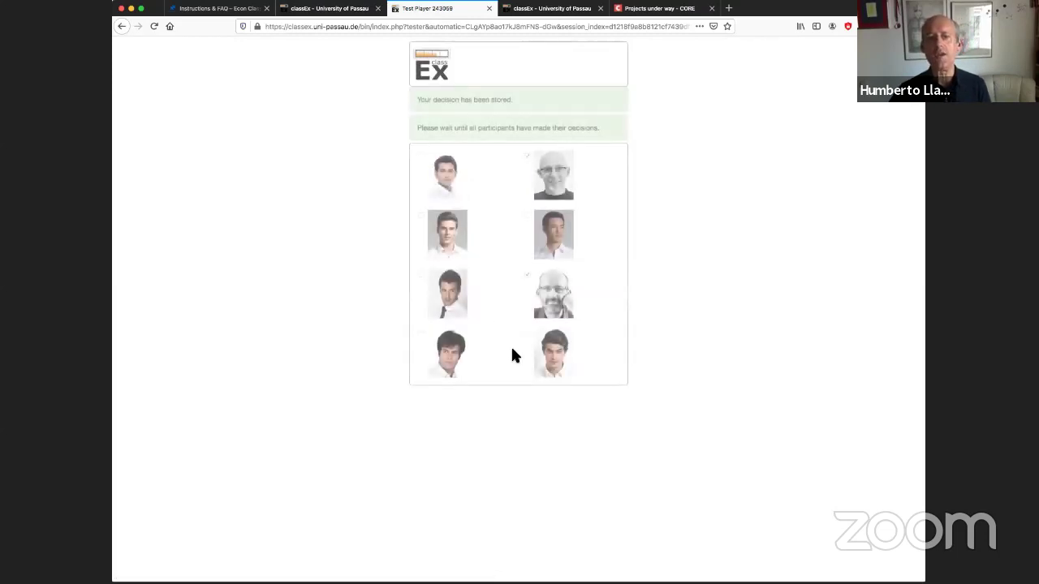
{"action": "left_click", "coordinate": [354, 11]}
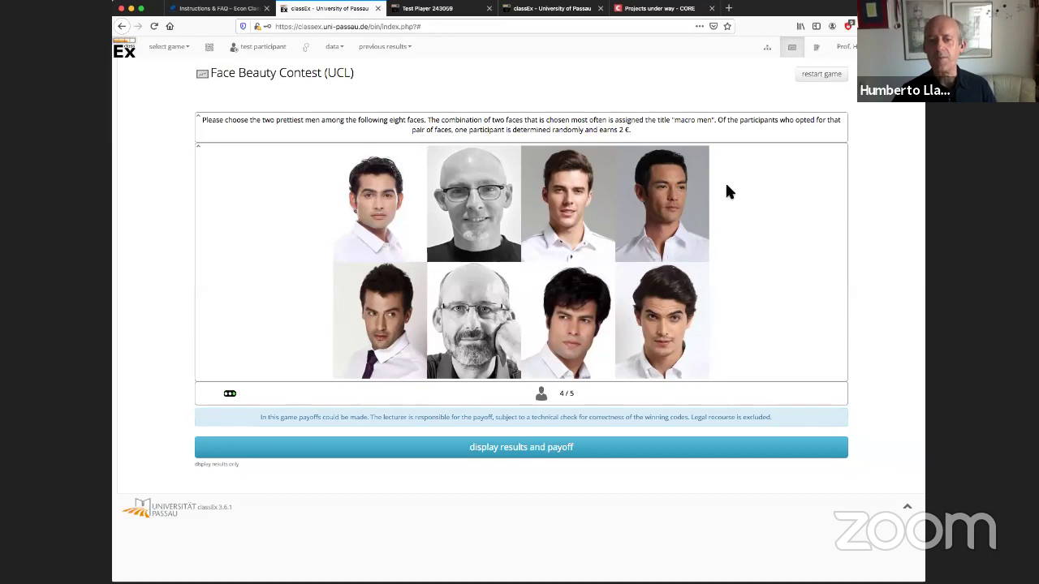
Step: Display the Face Beauty Contest results and payoff, then restart the game
{"action": "left_click", "coordinate": [549, 452]}
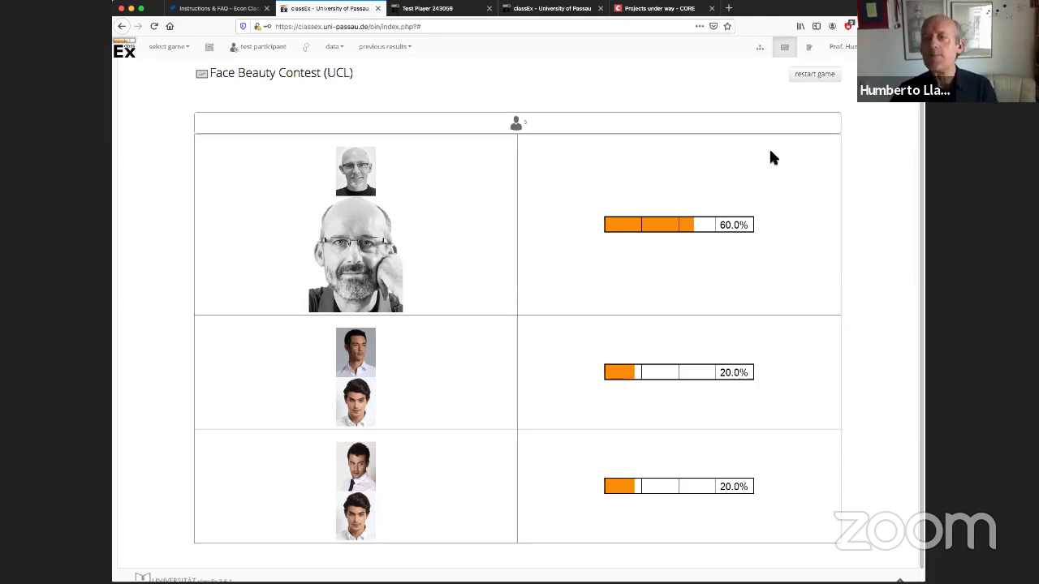
{"action": "left_click", "coordinate": [816, 78]}
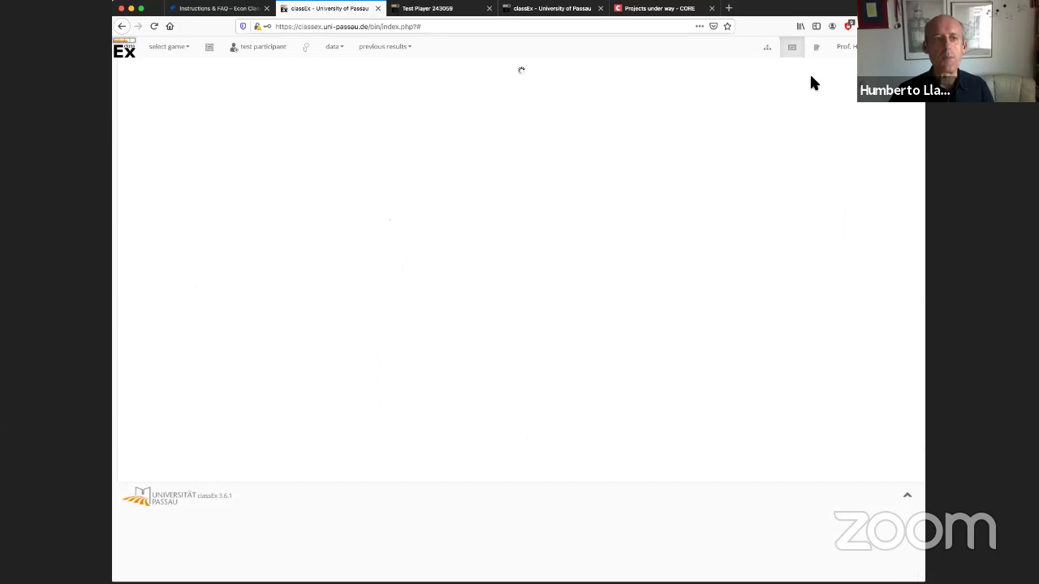
Step: Launch The Fish Market from the econ class experiments folder
{"action": "left_click", "coordinate": [135, 58]}
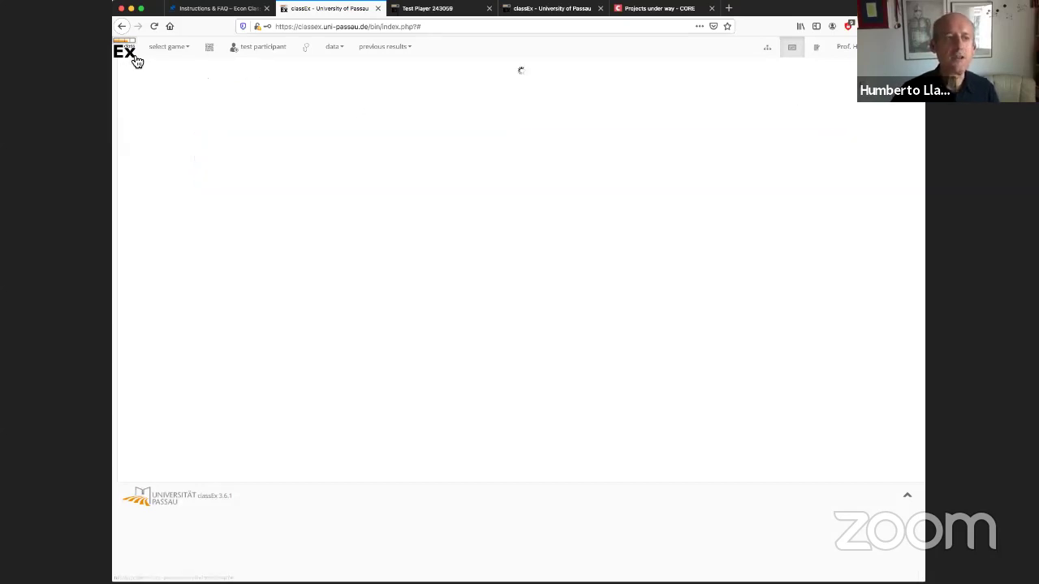
{"action": "left_click", "coordinate": [223, 342]}
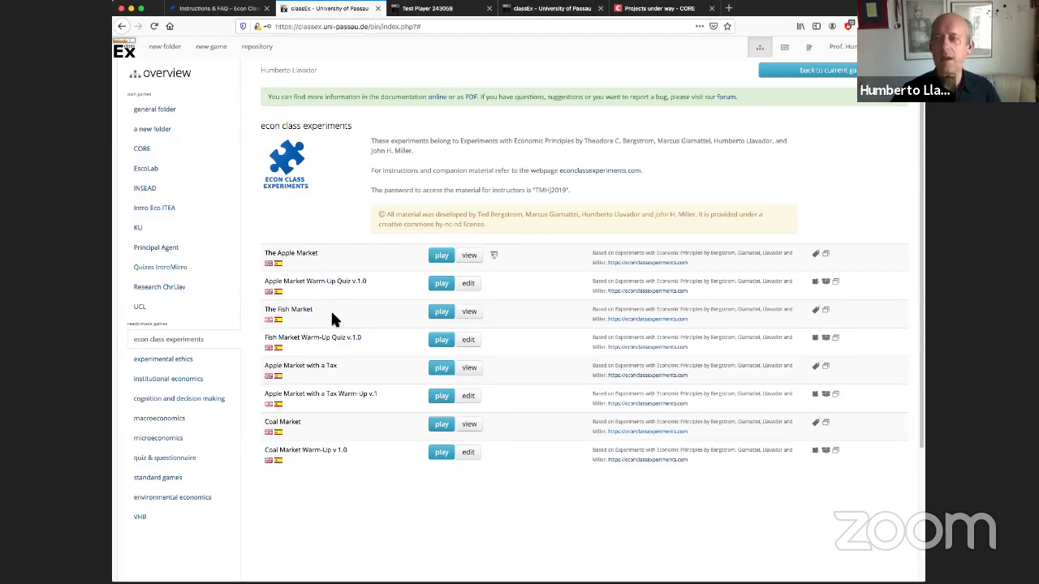
{"action": "left_click", "coordinate": [442, 312]}
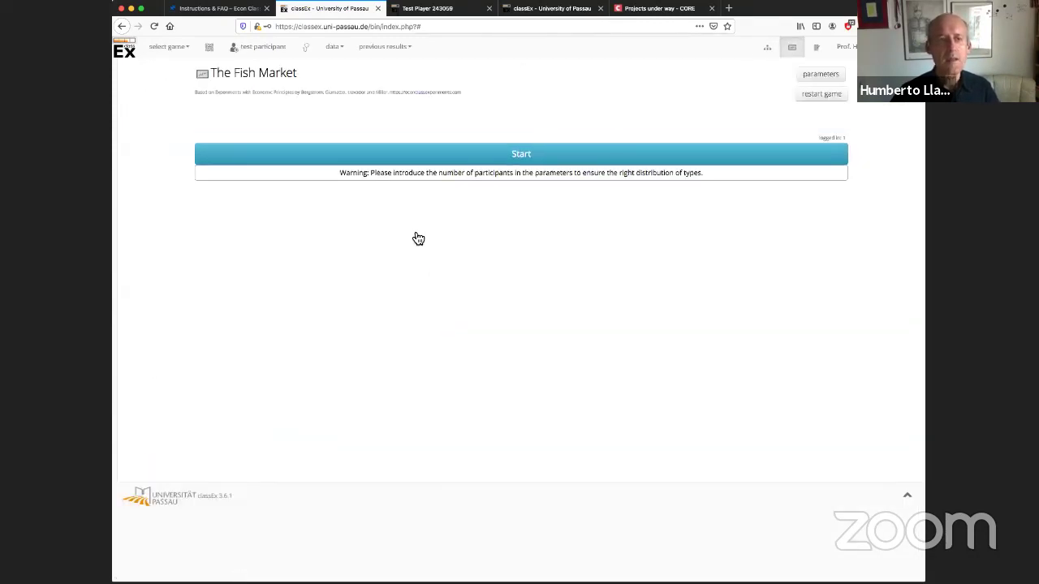
Step: Open four test participant sessions for The Fish Market
{"action": "left_click", "coordinate": [276, 47]}
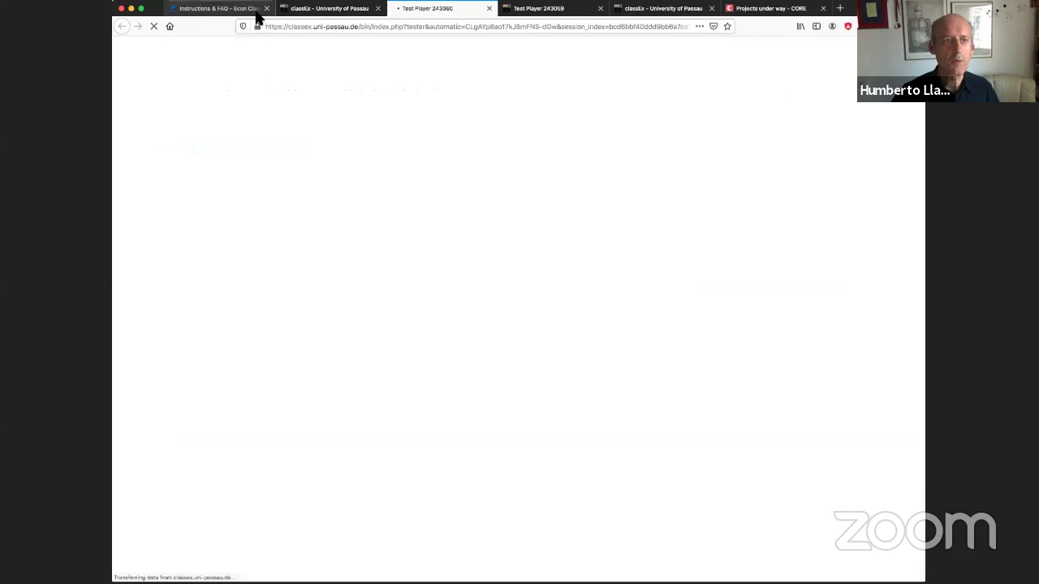
{"action": "left_click", "coordinate": [334, 12]}
{"action": "left_click", "coordinate": [273, 49]}
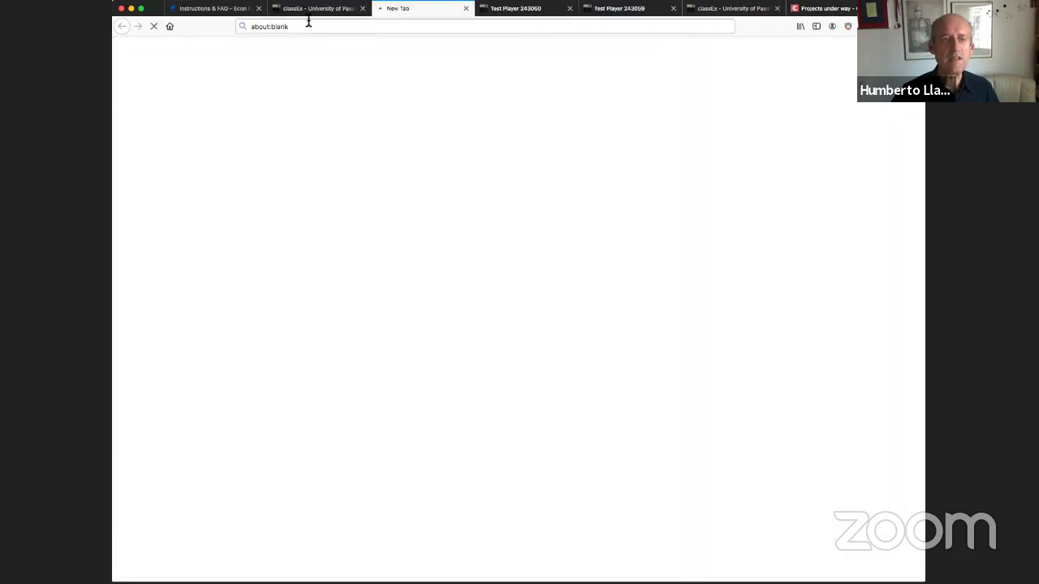
{"action": "left_click", "coordinate": [308, 12]}
{"action": "left_click", "coordinate": [276, 47]}
{"action": "left_click", "coordinate": [294, 12]}
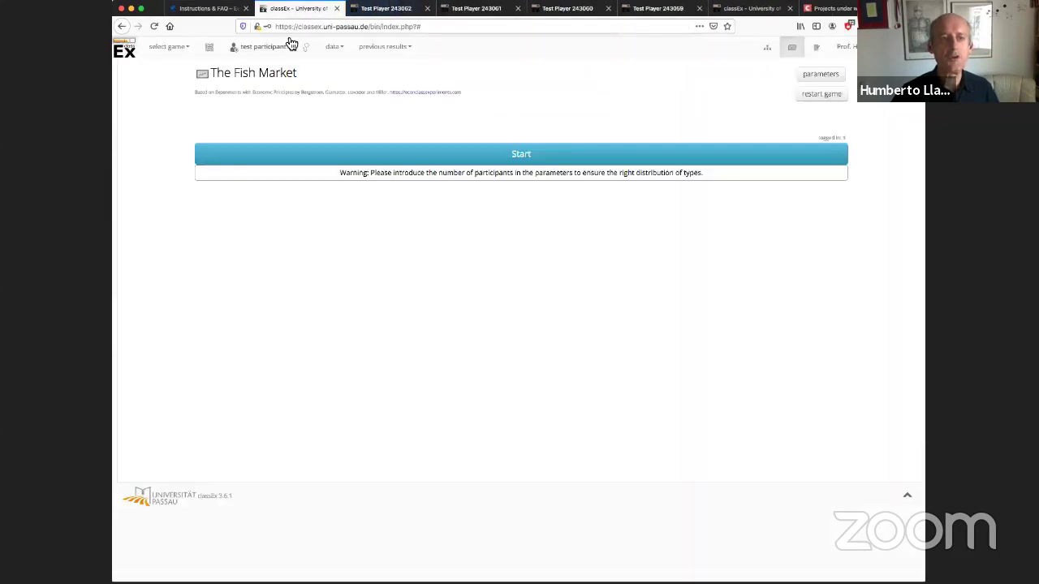
{"action": "left_click", "coordinate": [275, 48]}
{"action": "left_click", "coordinate": [290, 9]}
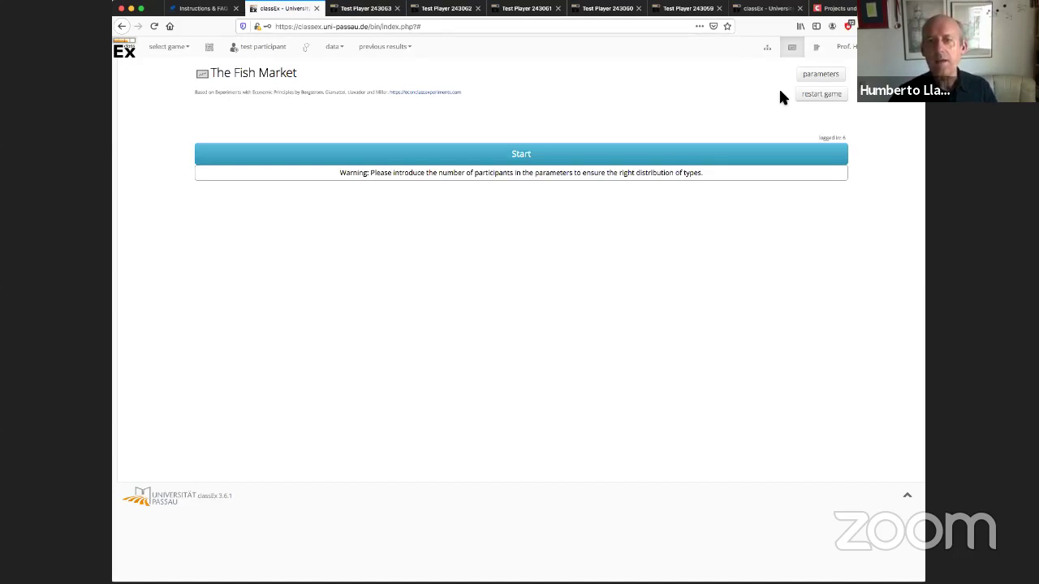
Step: Confirm Number of Players is 6, start and confirm the Fish Market round, then view the Typ F buyer
{"action": "left_click", "coordinate": [825, 75]}
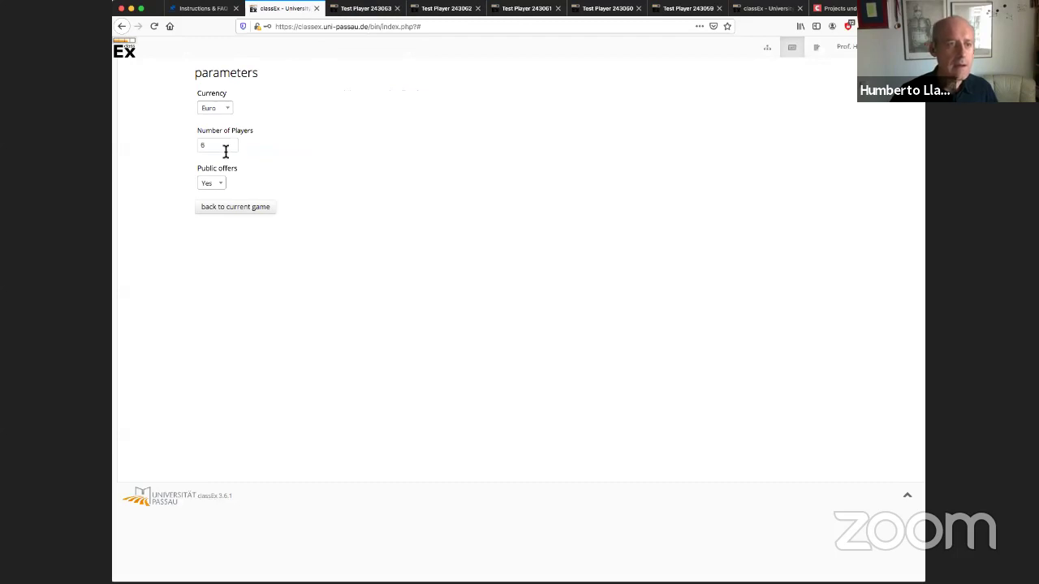
{"action": "left_click", "coordinate": [223, 147]}
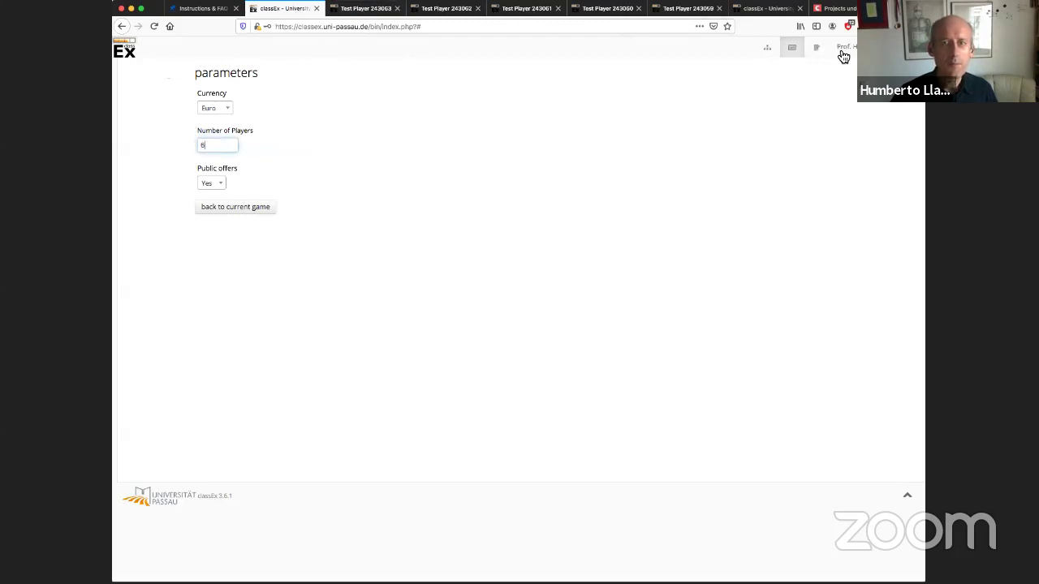
{"action": "left_click", "coordinate": [255, 208]}
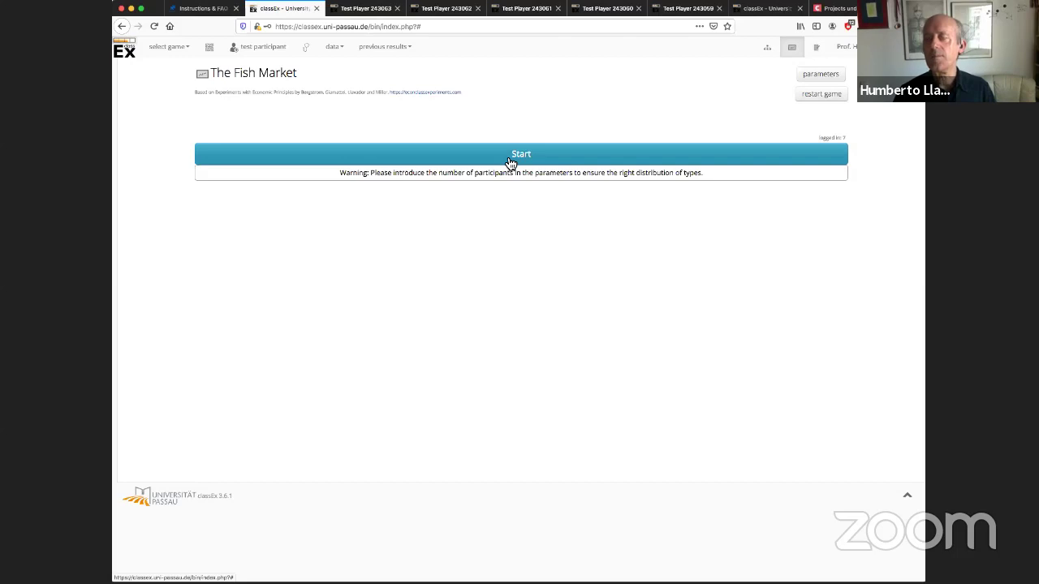
{"action": "left_click", "coordinate": [510, 161]}
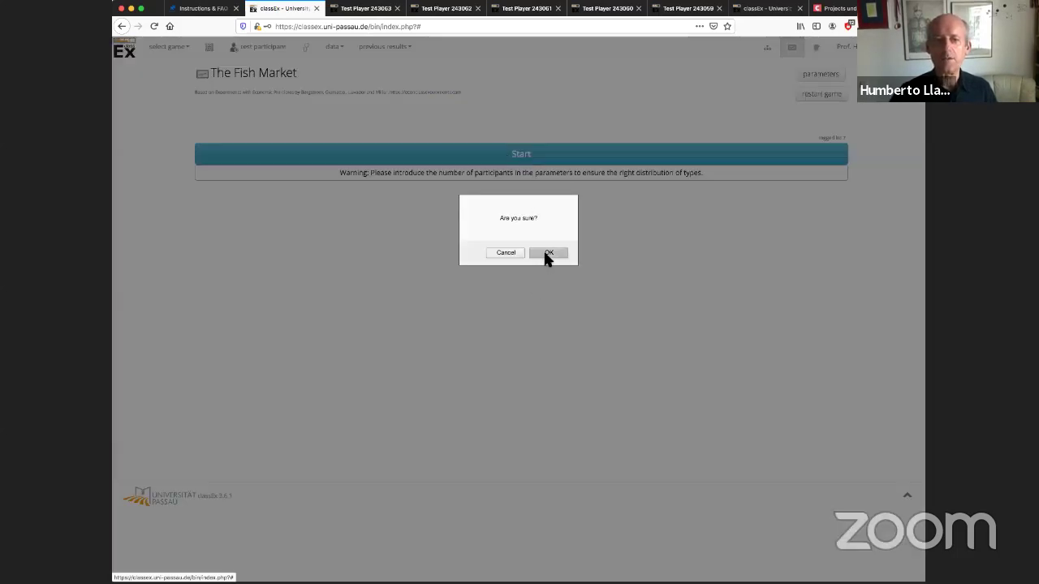
{"action": "left_click", "coordinate": [544, 253]}
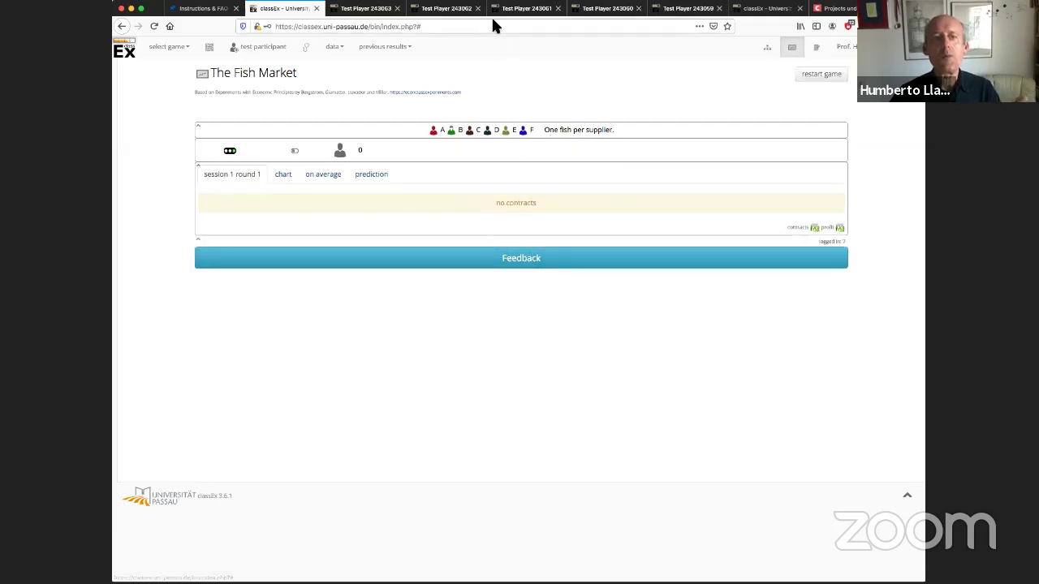
{"action": "left_click", "coordinate": [369, 12]}
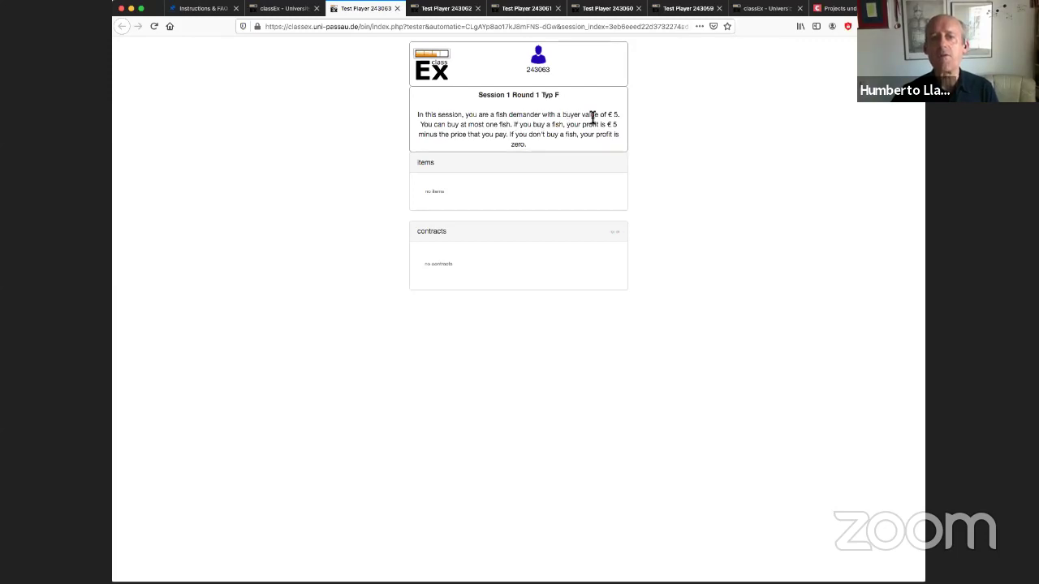
Step: Compare the Typ E buyer's and Typ D seller's pages, ending on the seller holding one fish
{"action": "left_click", "coordinate": [446, 9]}
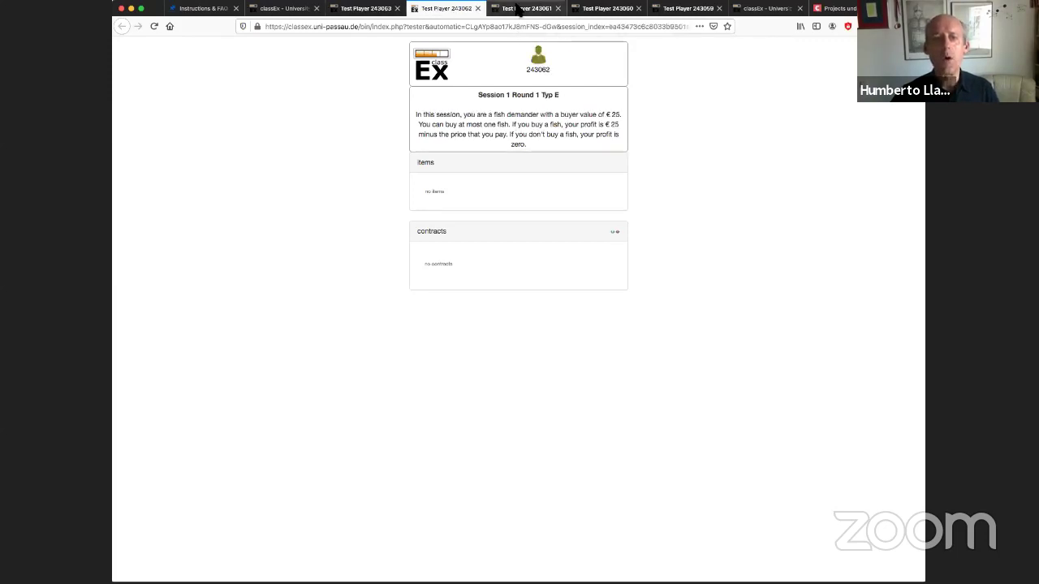
{"action": "left_click", "coordinate": [521, 9]}
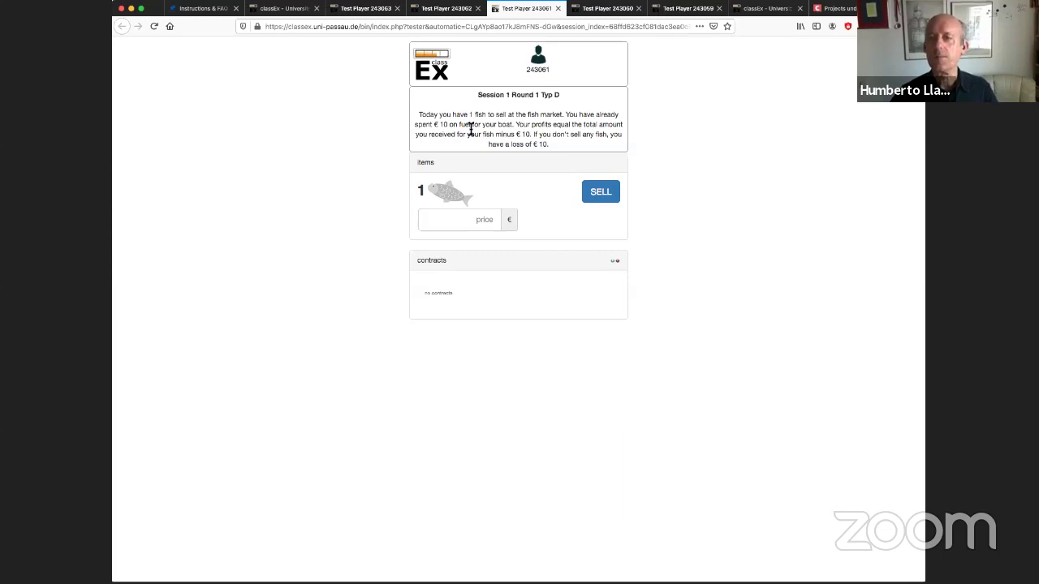
{"action": "left_click", "coordinate": [447, 8]}
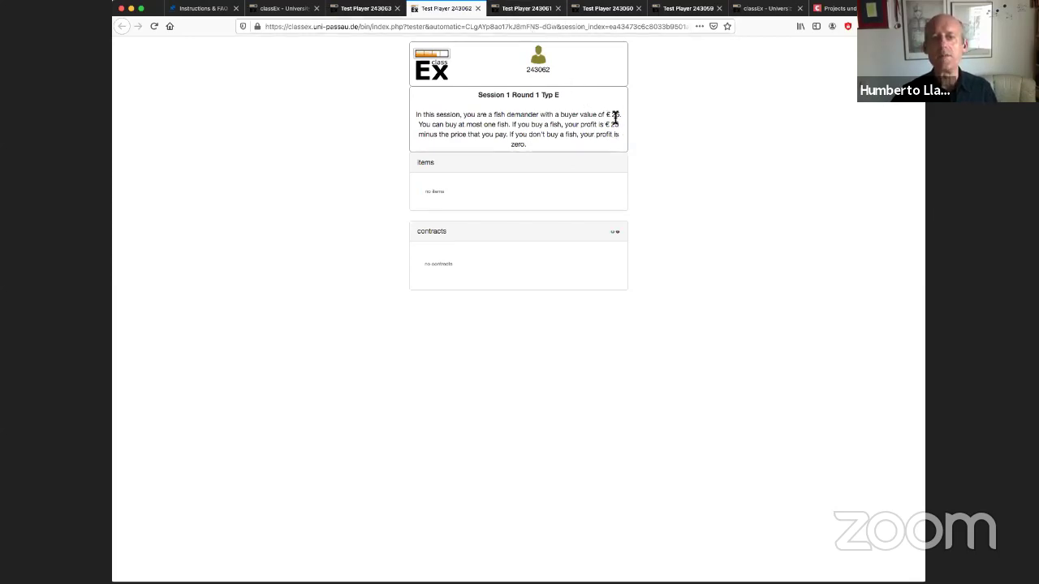
{"action": "left_click", "coordinate": [513, 9]}
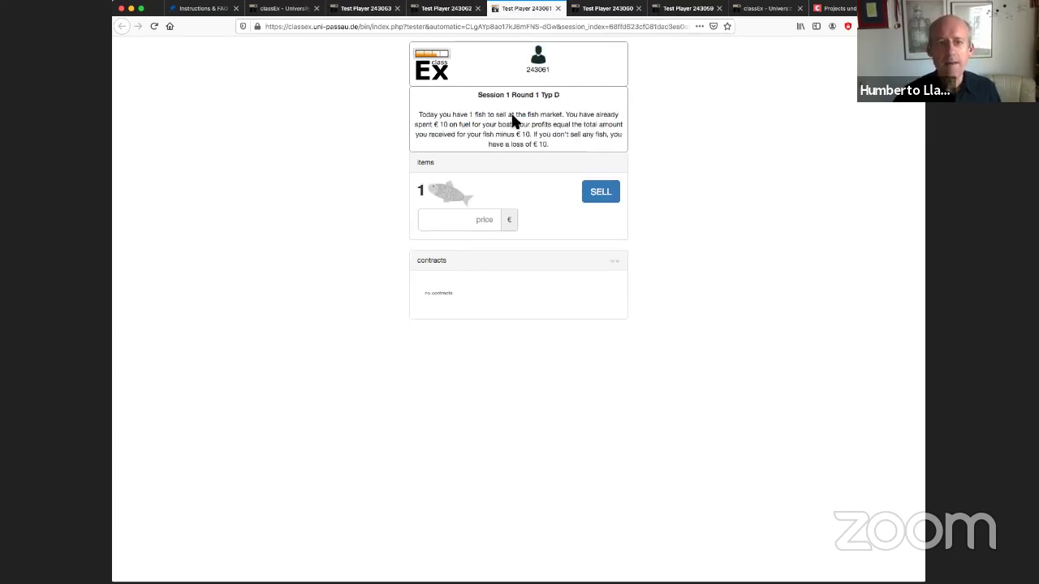
Step: As the Typ D seller, post a sell offer for the fish at 23 €
{"action": "left_click", "coordinate": [479, 222]}
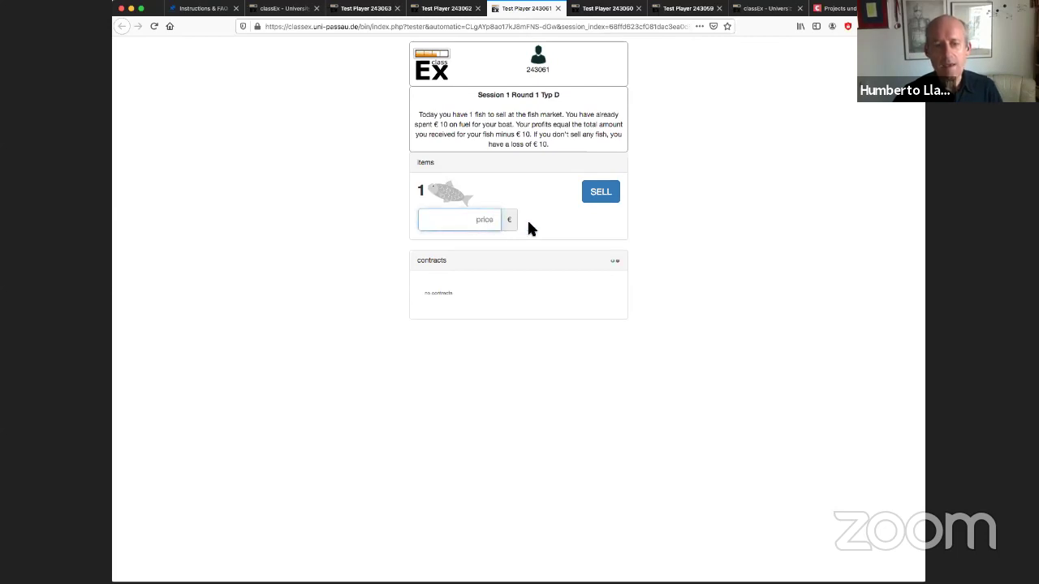
{"action": "type", "text": "23"}
{"action": "left_click", "coordinate": [605, 193]}
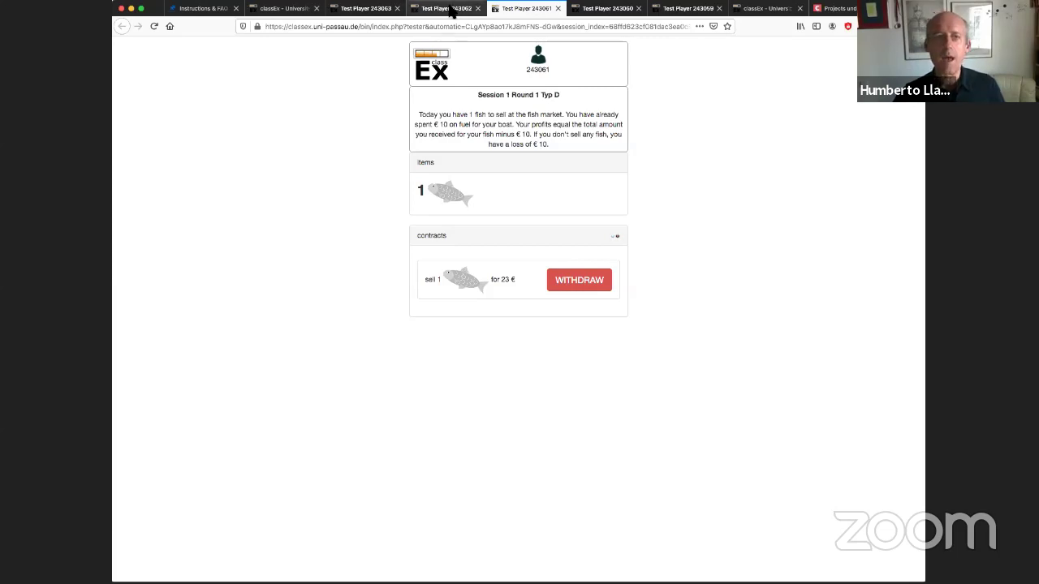
Step: Check how the 23 € offer appears to the Typ E, F, C and A buyers and the instructor
{"action": "left_click", "coordinate": [431, 8]}
{"action": "left_click", "coordinate": [376, 10]}
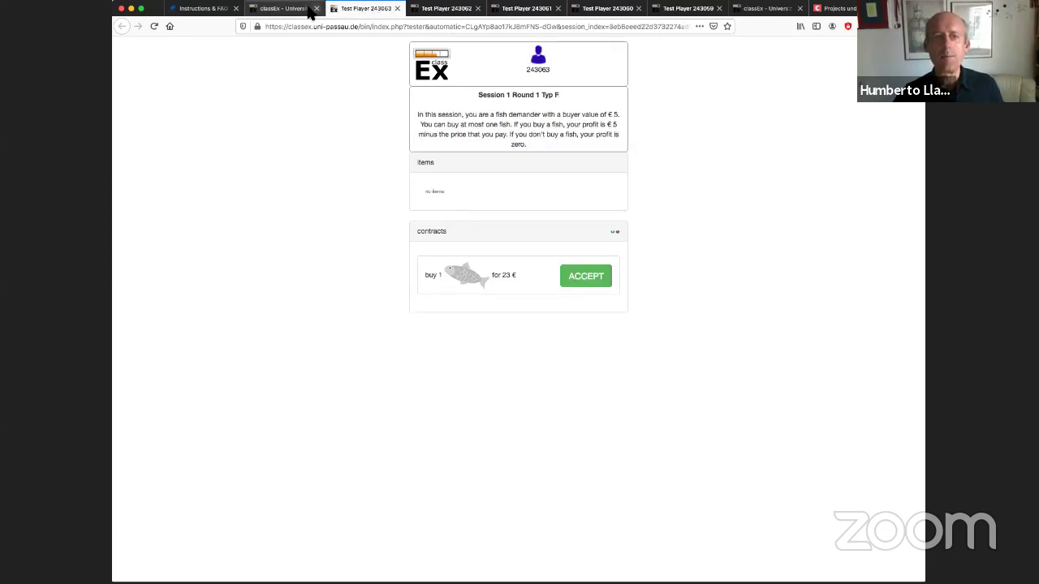
{"action": "left_click", "coordinate": [300, 10]}
{"action": "left_click", "coordinate": [363, 10]}
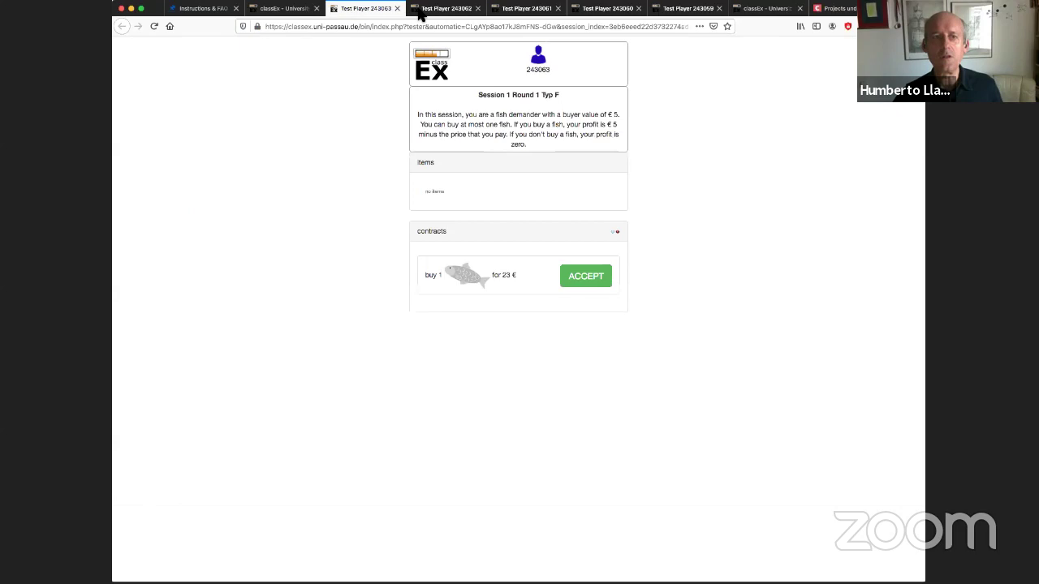
{"action": "left_click", "coordinate": [438, 10]}
{"action": "left_click", "coordinate": [601, 10]}
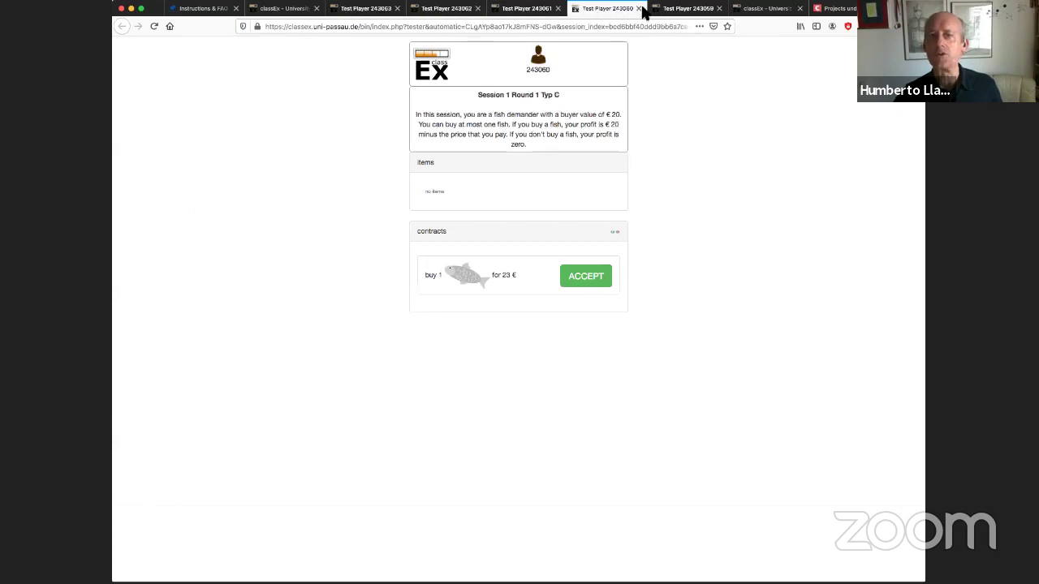
{"action": "left_click", "coordinate": [667, 9]}
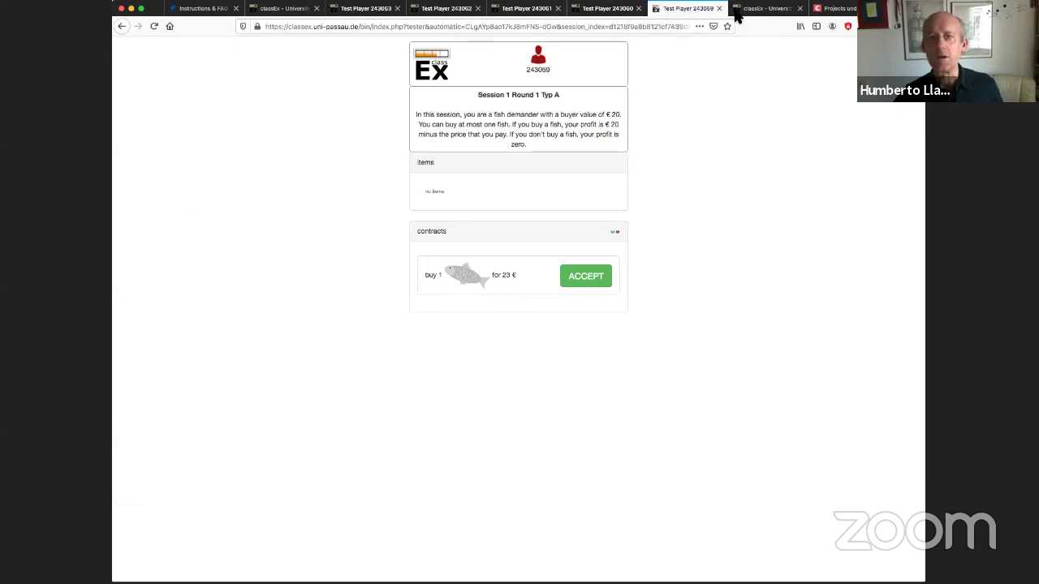
{"action": "left_click", "coordinate": [610, 10]}
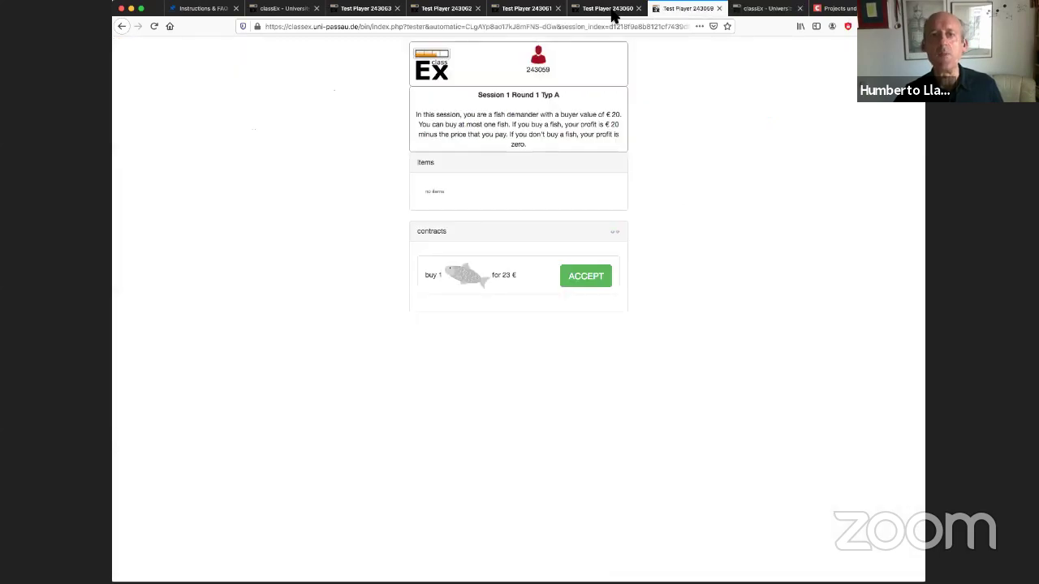
{"action": "left_click", "coordinate": [514, 10]}
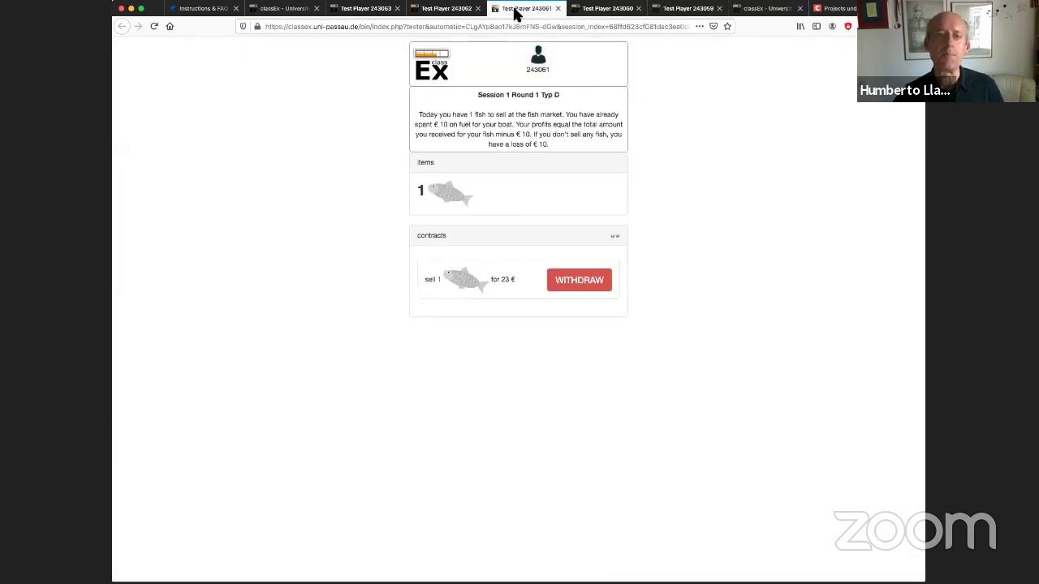
Step: Accept the 23 € fish offer as the Typ E buyer and confirm the trade on the seller and results pages
{"action": "left_click", "coordinate": [463, 10]}
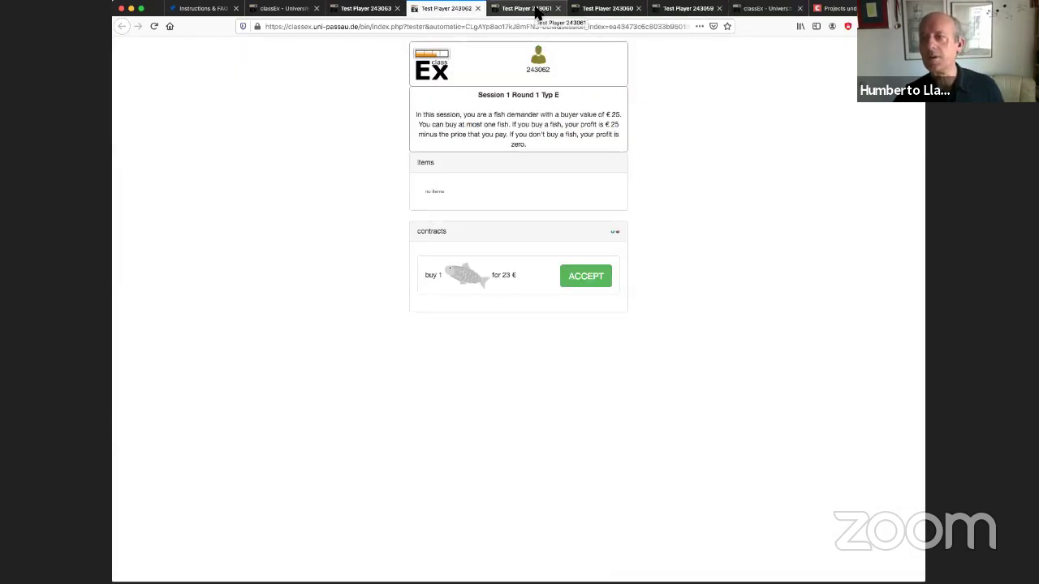
{"action": "left_click", "coordinate": [527, 10]}
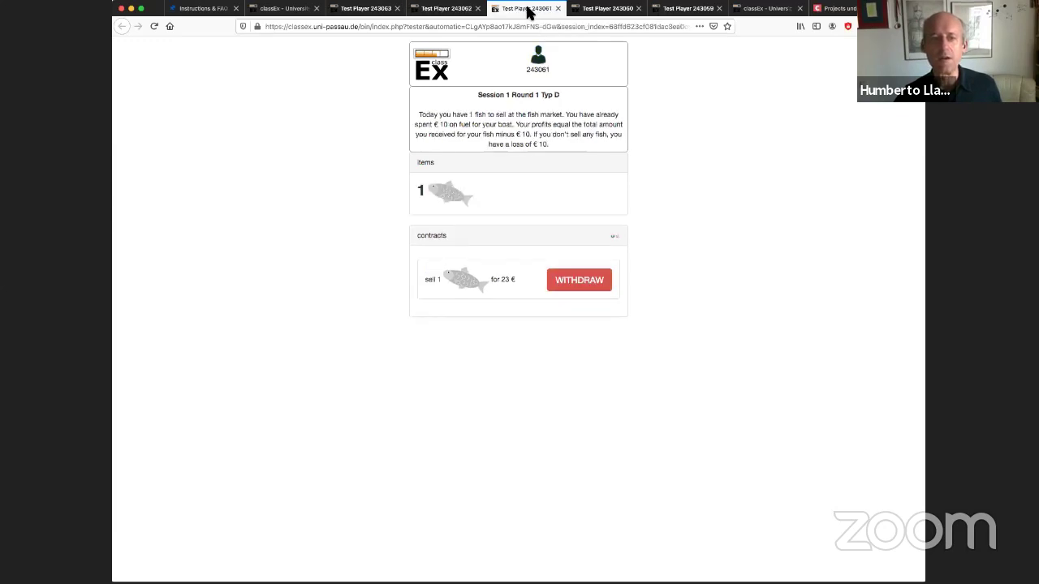
{"action": "left_click", "coordinate": [442, 12]}
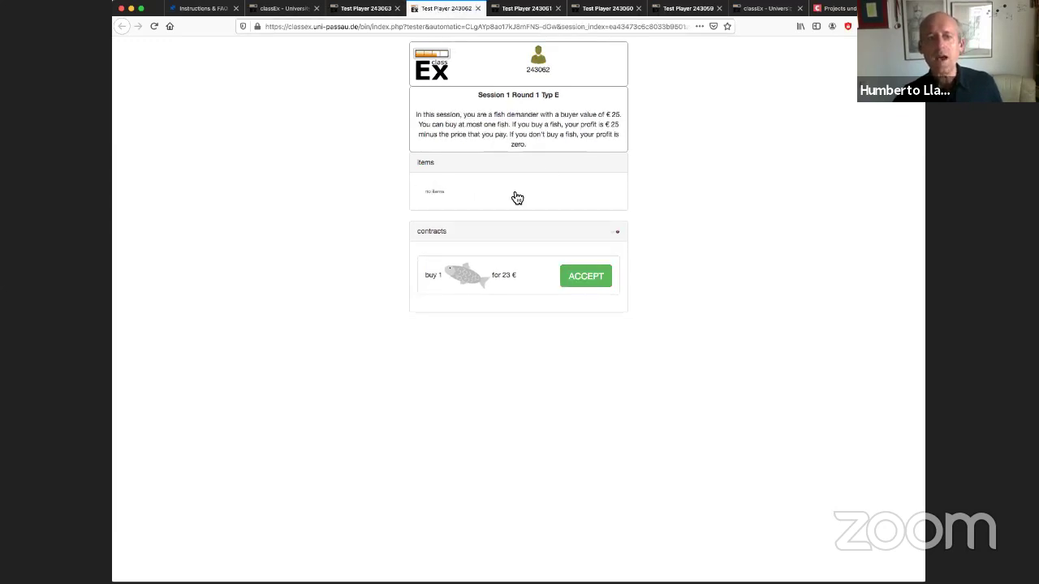
{"action": "left_click", "coordinate": [586, 285]}
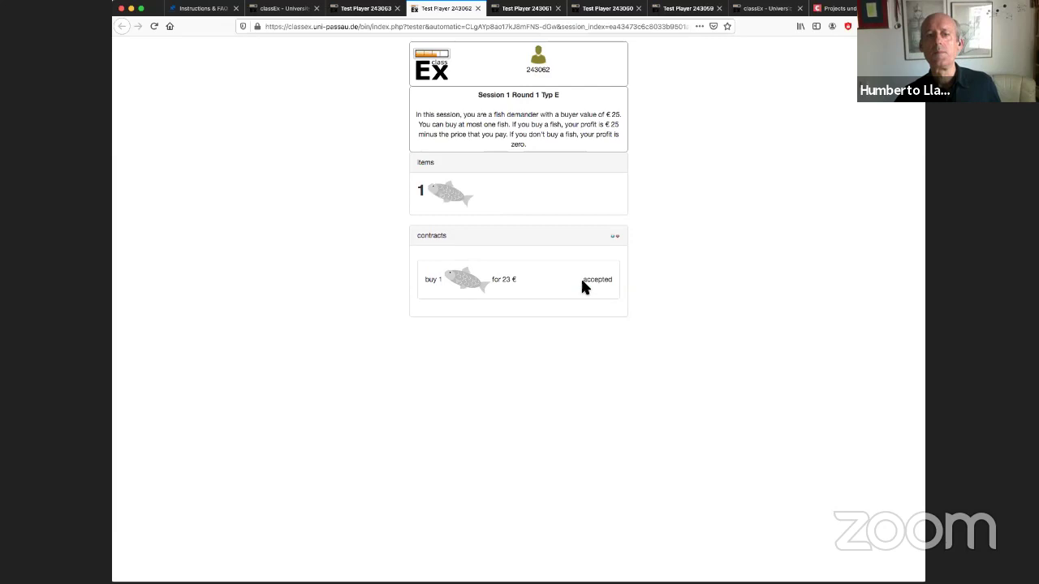
{"action": "left_click", "coordinate": [536, 11]}
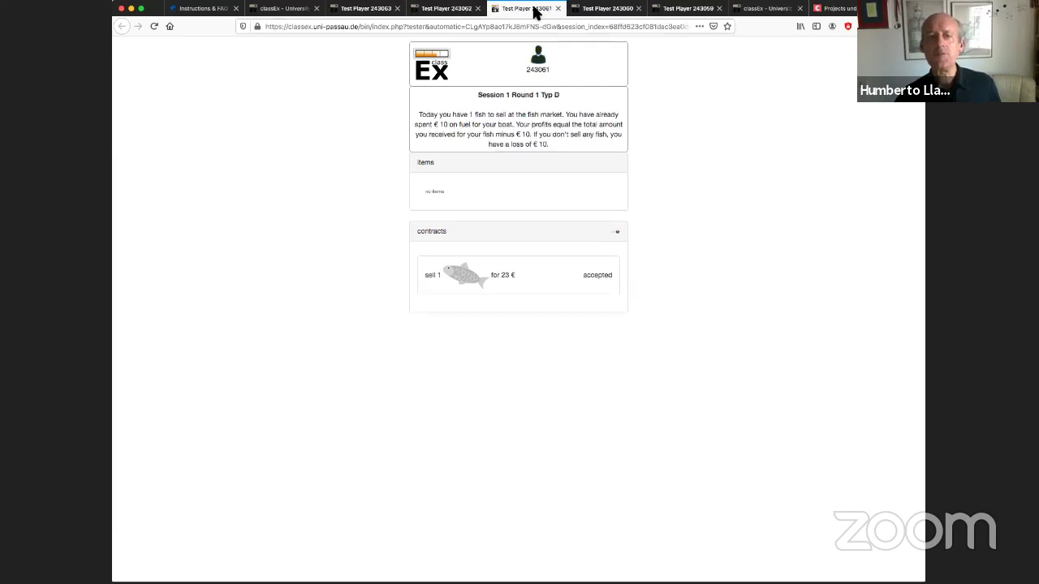
{"action": "left_click", "coordinate": [297, 10]}
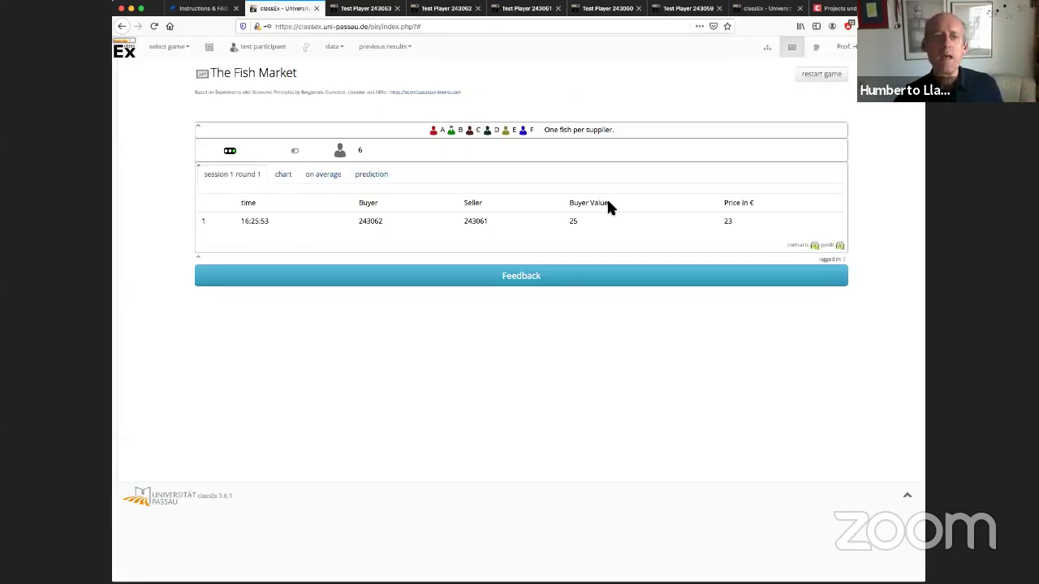
Step: Open the 'previous results' dropdown listing earlier Fish Market sessions
{"action": "left_click", "coordinate": [412, 53]}
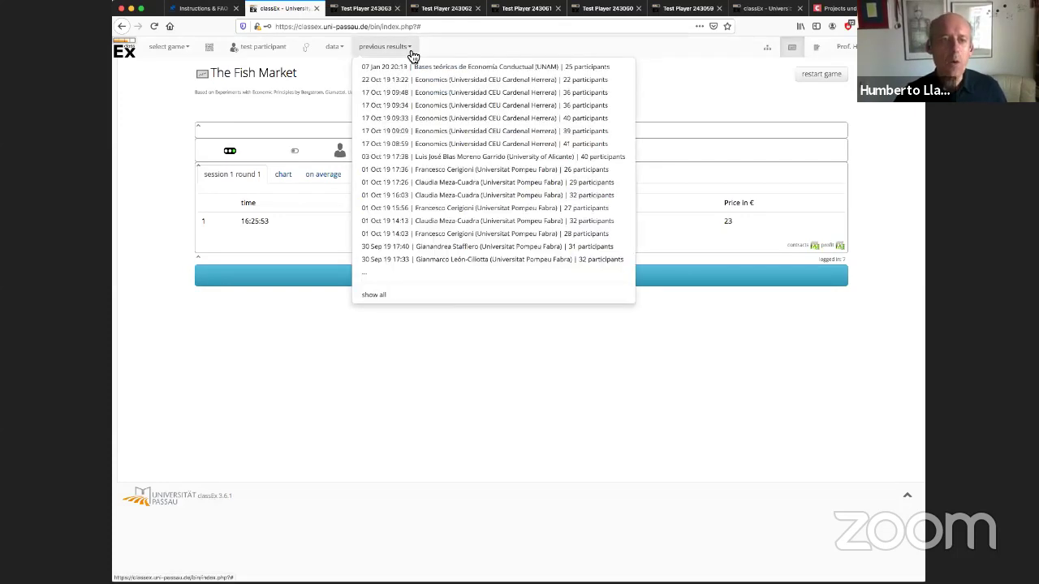
Step: Load the 03 Oct 19 17:38 Alicante session, view its session 1 round 3 contracts, then its six-round price chart
{"action": "left_click", "coordinate": [435, 162]}
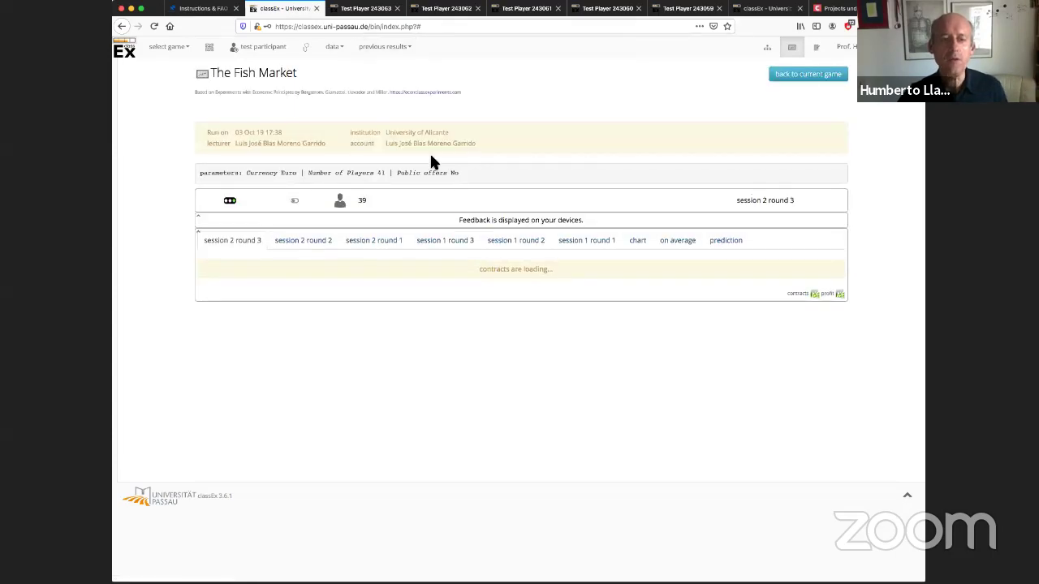
{"action": "scroll", "coordinate": [465, 211], "scroll_direction": "down", "scroll_amount": 5}
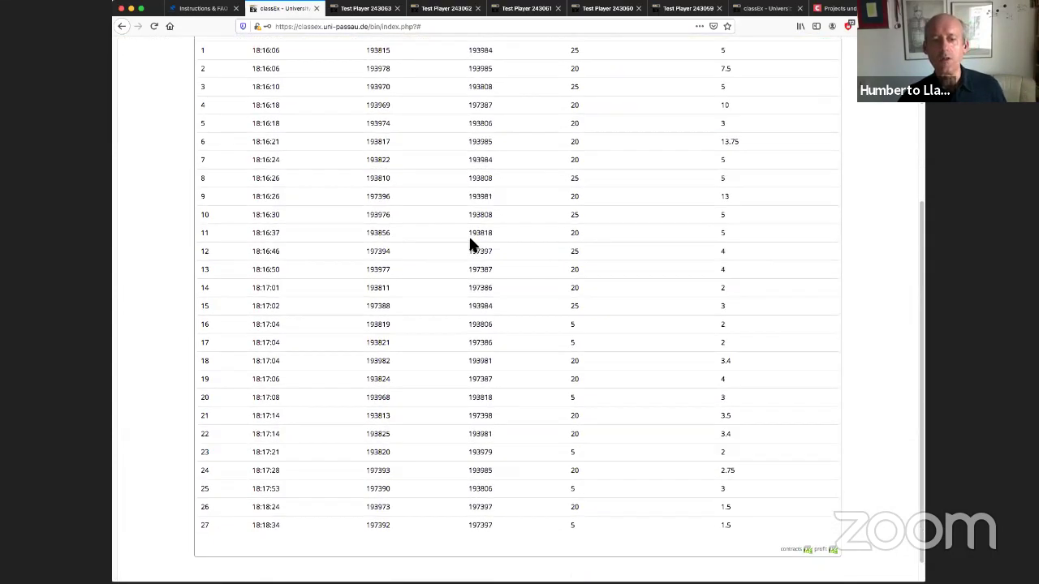
{"action": "scroll", "coordinate": [471, 241], "scroll_direction": "up", "scroll_amount": 10}
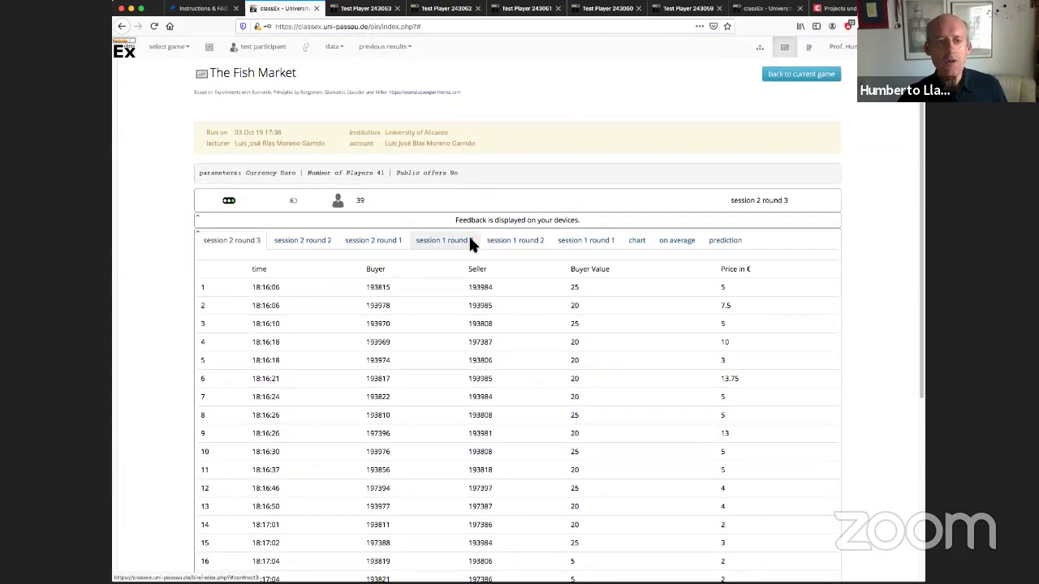
{"action": "left_click", "coordinate": [469, 237]}
{"action": "scroll", "coordinate": [410, 158], "scroll_direction": "down", "scroll_amount": 1}
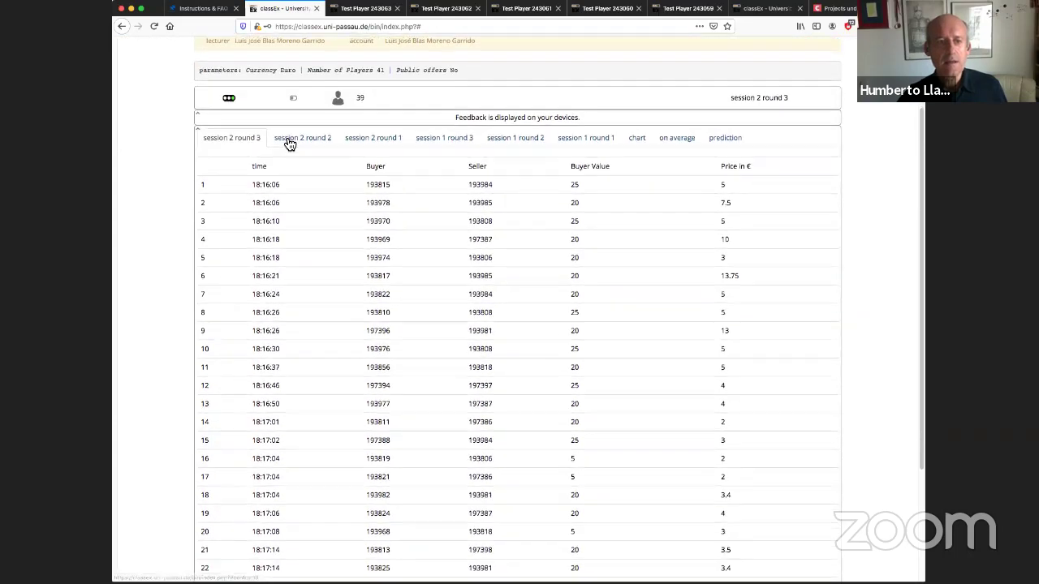
{"action": "left_click", "coordinate": [640, 138]}
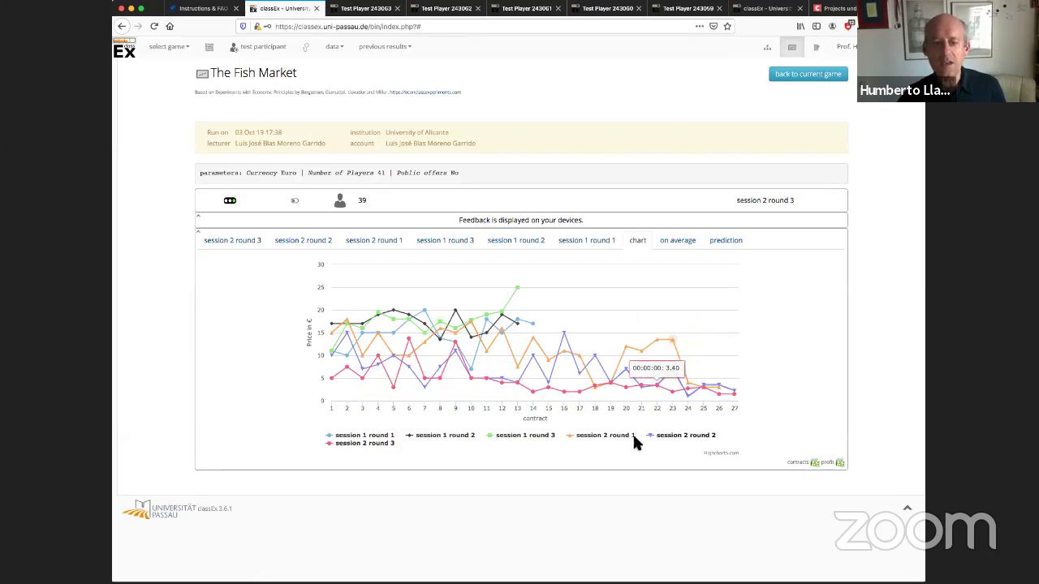
Step: Hide session 1 rounds 1–3 and session 2 rounds 1–2 from the price chart
{"action": "left_click", "coordinate": [381, 439]}
{"action": "left_click", "coordinate": [444, 436]}
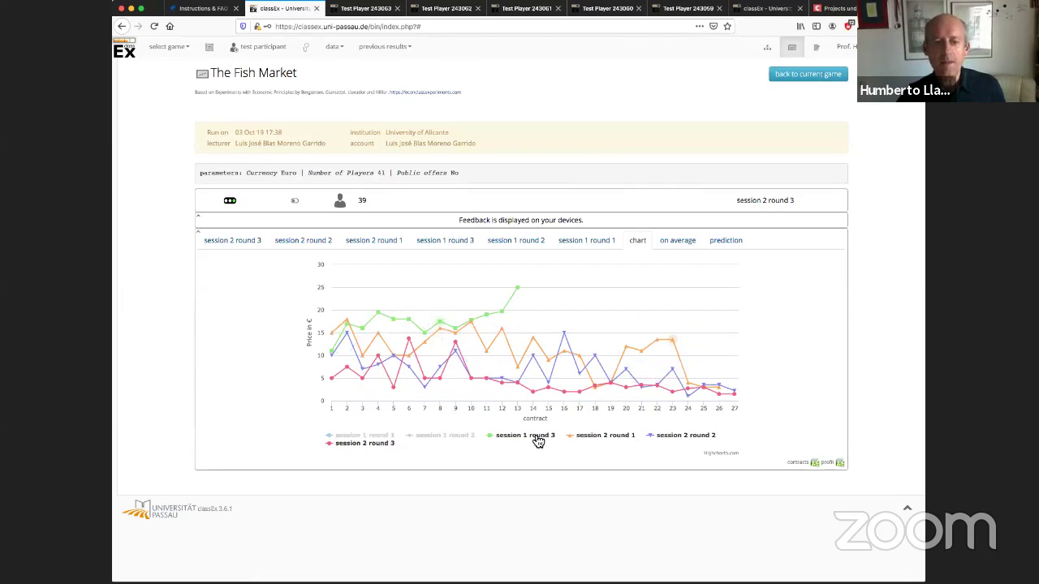
{"action": "left_click", "coordinate": [528, 437]}
{"action": "left_click", "coordinate": [609, 438]}
{"action": "left_click", "coordinate": [669, 439]}
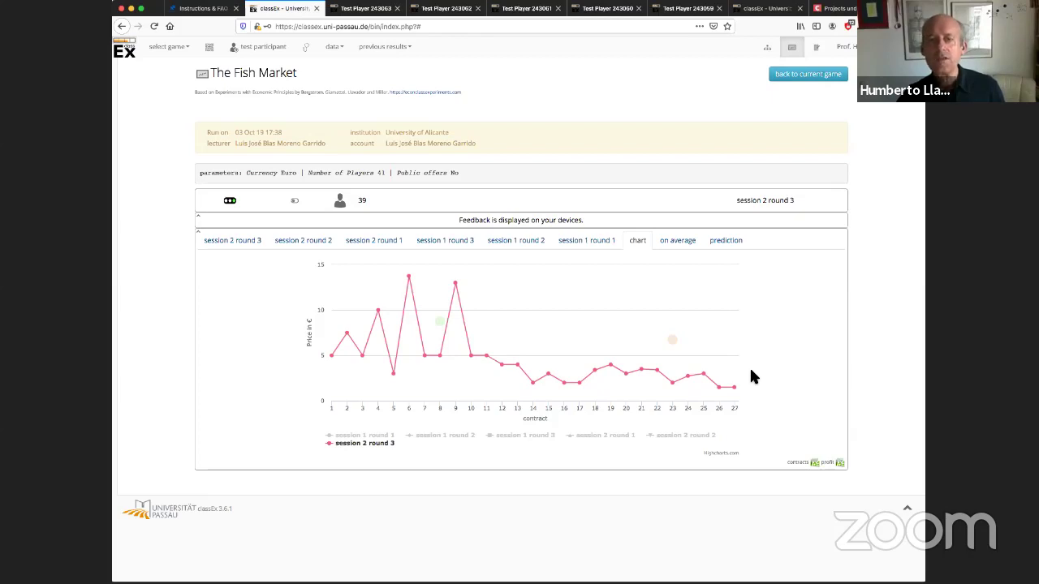
Step: Review the 'on average' and 'prediction' views, then show the session 2 round 3 contracts
{"action": "left_click", "coordinate": [692, 246]}
{"action": "left_click", "coordinate": [717, 241]}
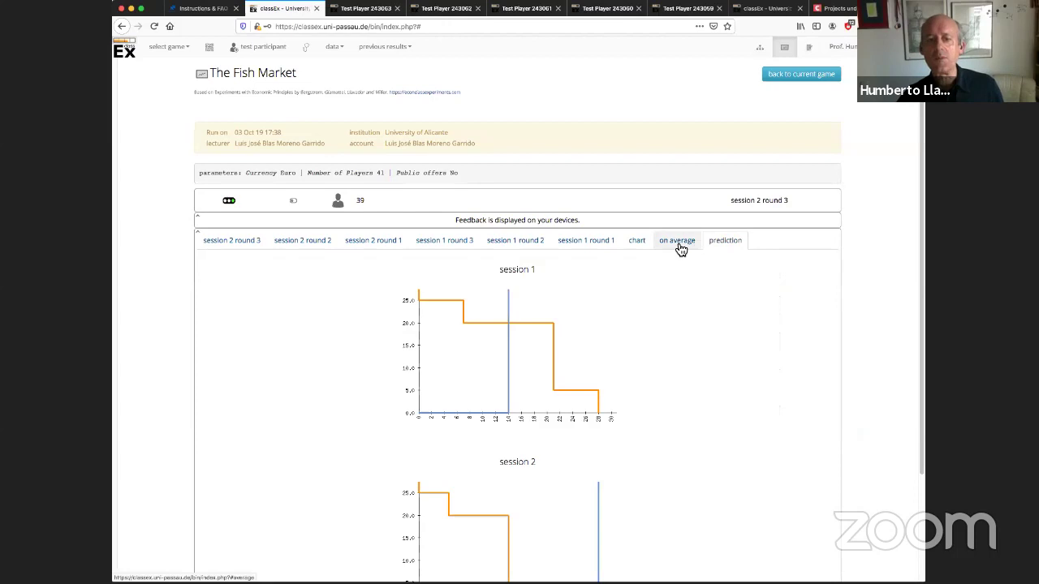
{"action": "scroll", "coordinate": [674, 268], "scroll_direction": "down", "scroll_amount": 1}
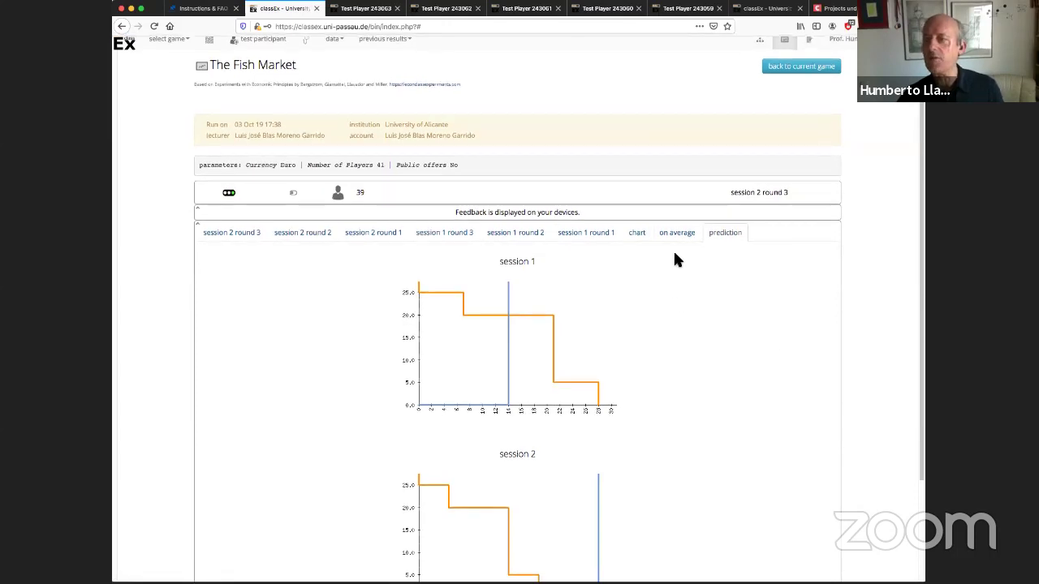
{"action": "scroll", "coordinate": [671, 281], "scroll_direction": "down", "scroll_amount": 1}
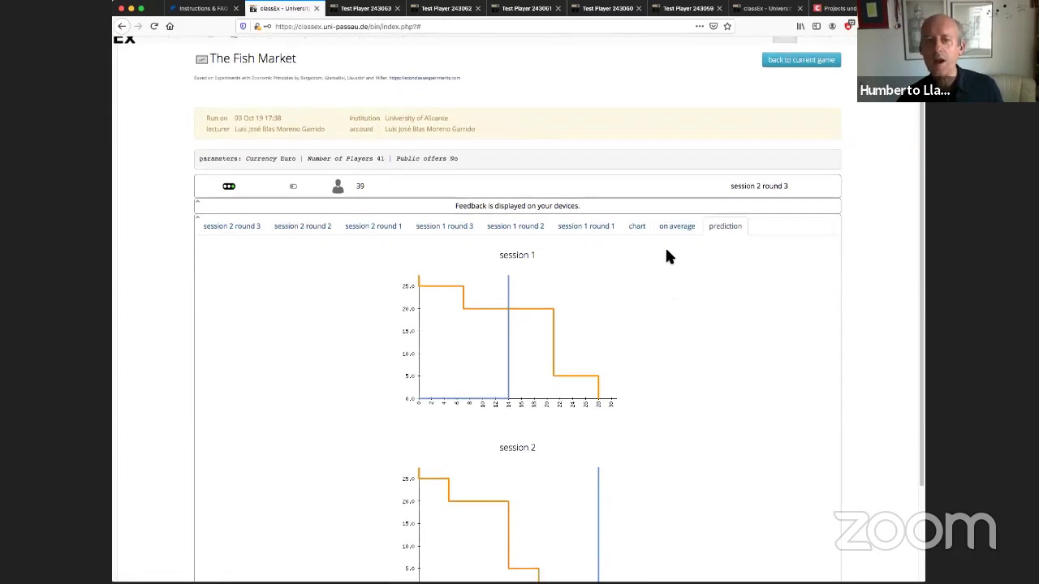
{"action": "left_click", "coordinate": [246, 234]}
{"action": "scroll", "coordinate": [544, 242], "scroll_direction": "up", "scroll_amount": 2}
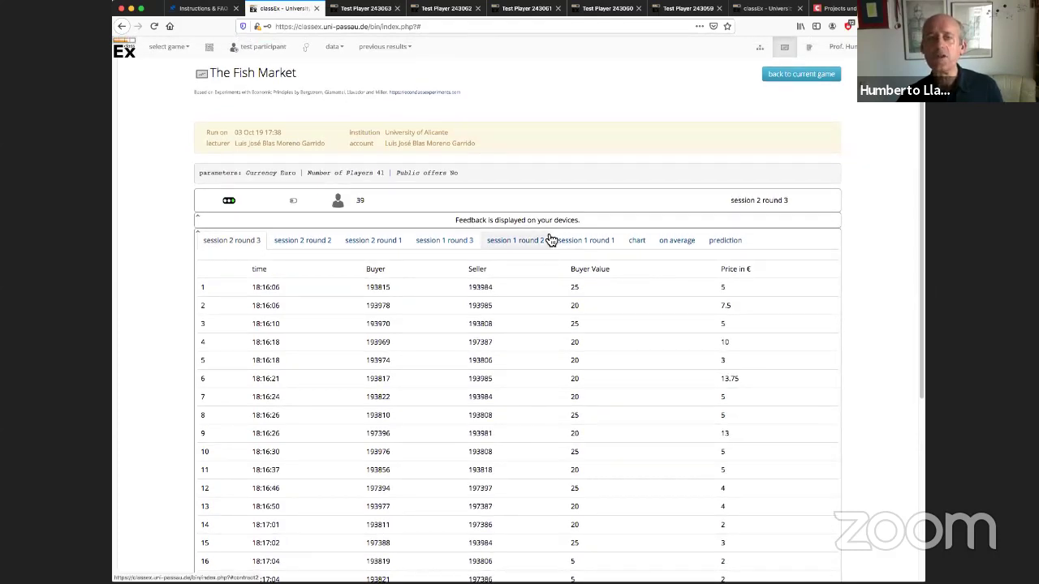
Step: Set Public offers to No in the Fish Market game parameters and save
{"action": "left_click", "coordinate": [803, 79]}
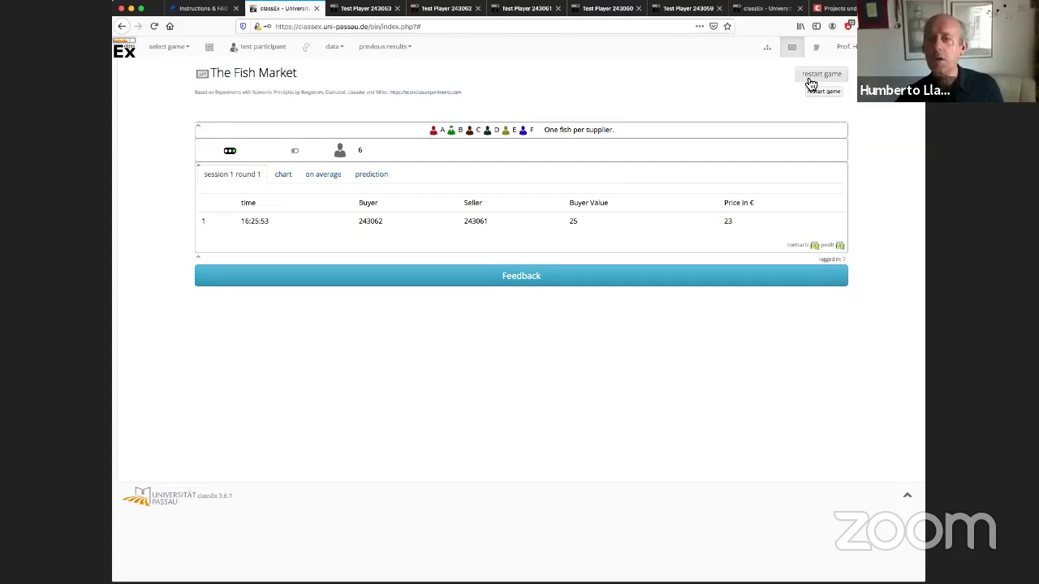
{"action": "left_click", "coordinate": [810, 80]}
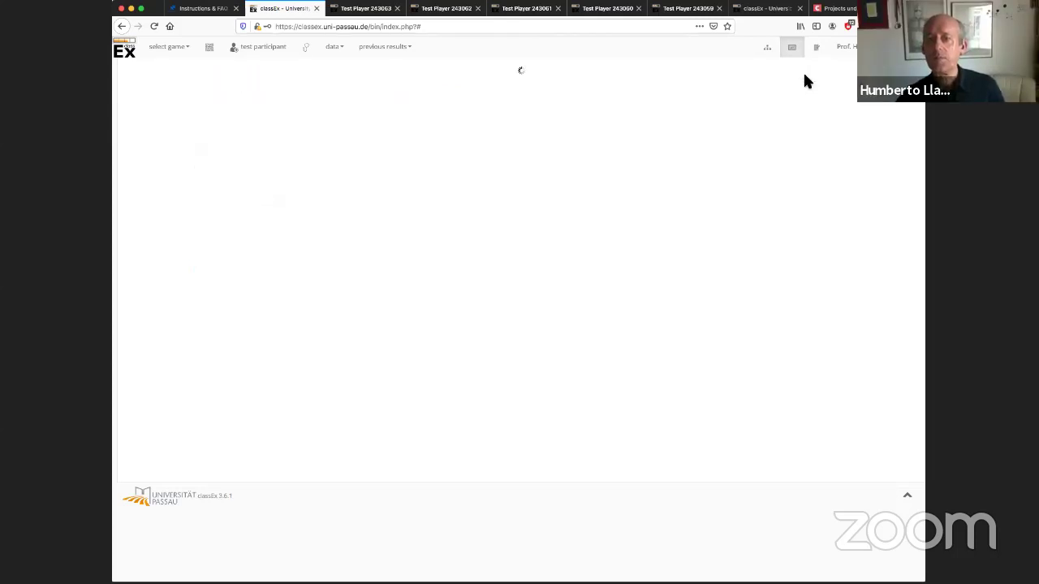
{"action": "left_click", "coordinate": [814, 73]}
{"action": "left_click", "coordinate": [224, 186]}
{"action": "left_click", "coordinate": [219, 214]}
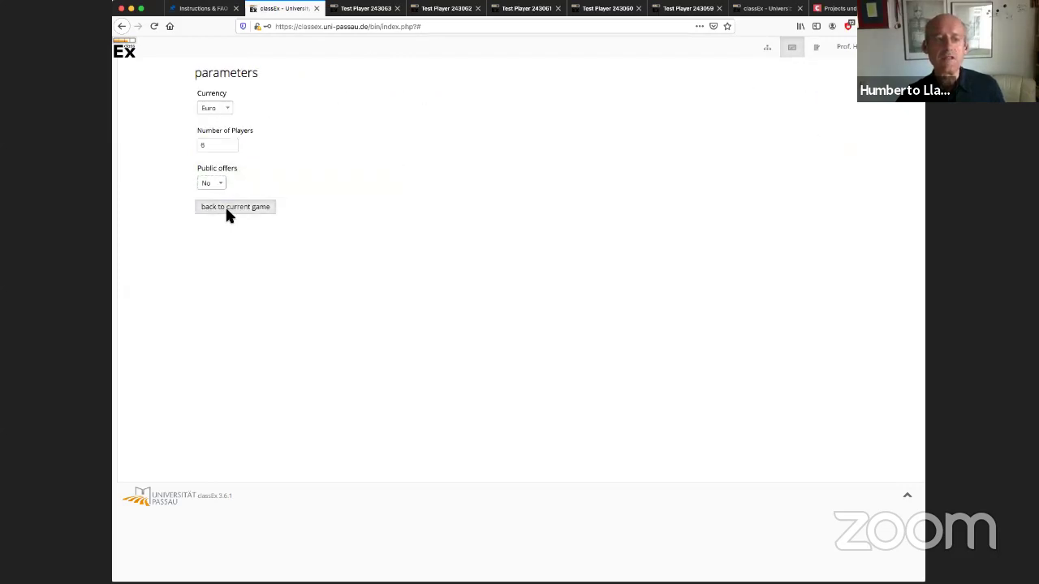
{"action": "left_click", "coordinate": [228, 209]}
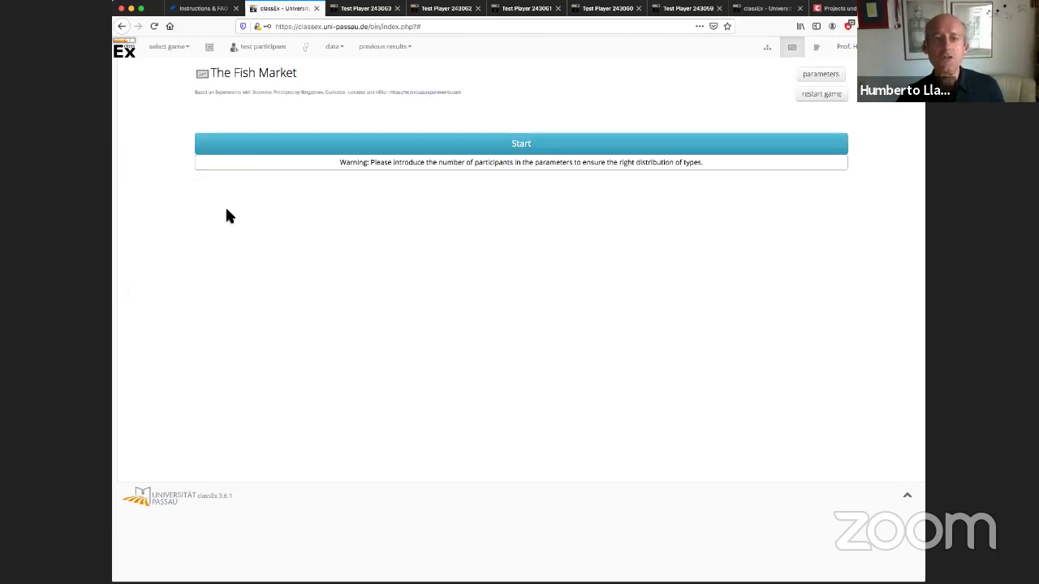
Step: Restart the game with the new settings and confirm starting the first round
{"action": "left_click", "coordinate": [826, 96]}
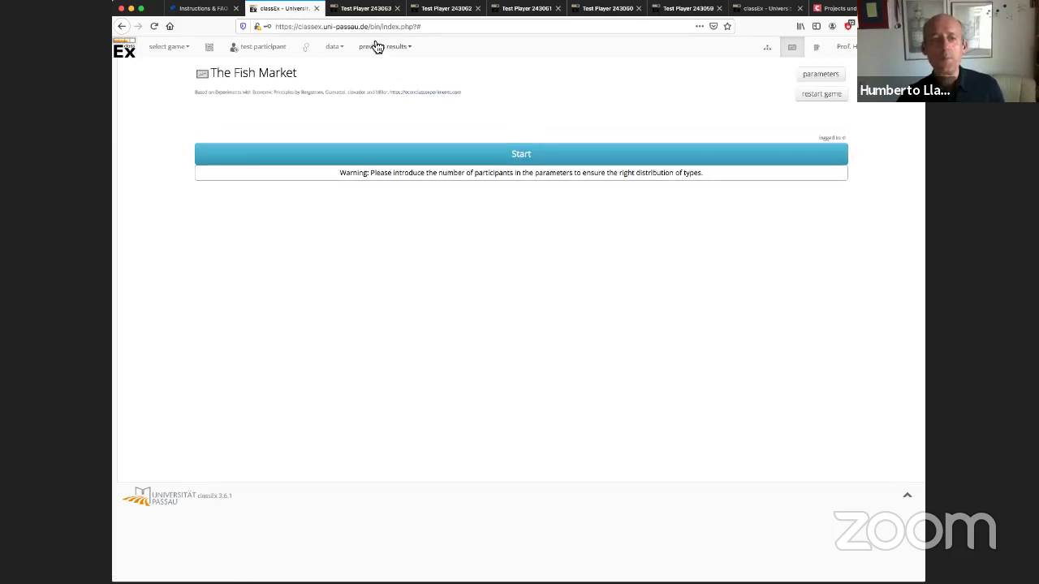
{"action": "left_click", "coordinate": [527, 156]}
{"action": "left_click", "coordinate": [545, 251]}
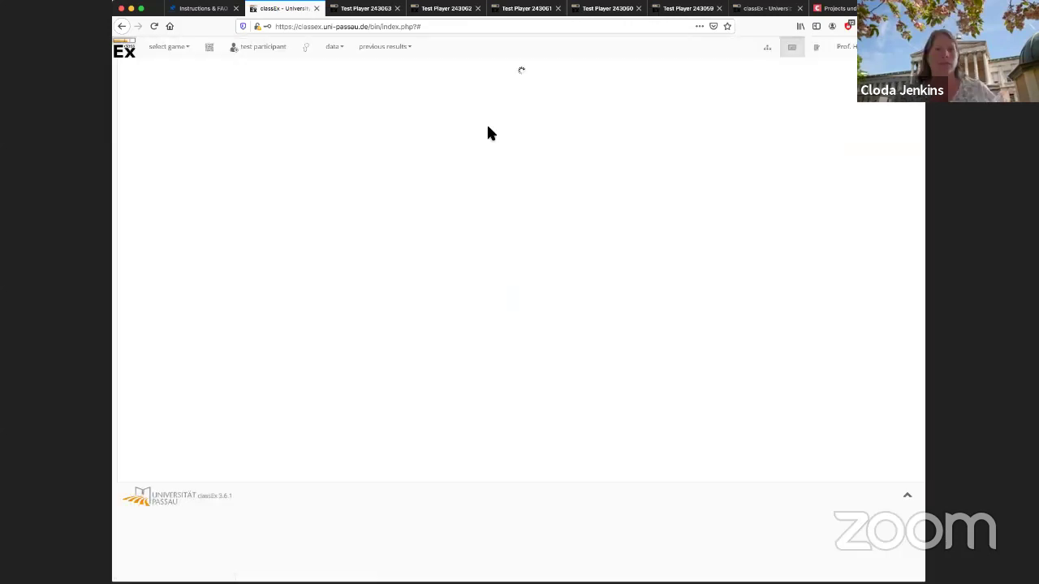
Step: Compare the € 5 buyer's page and the seller's page in the new round
{"action": "left_click", "coordinate": [371, 8]}
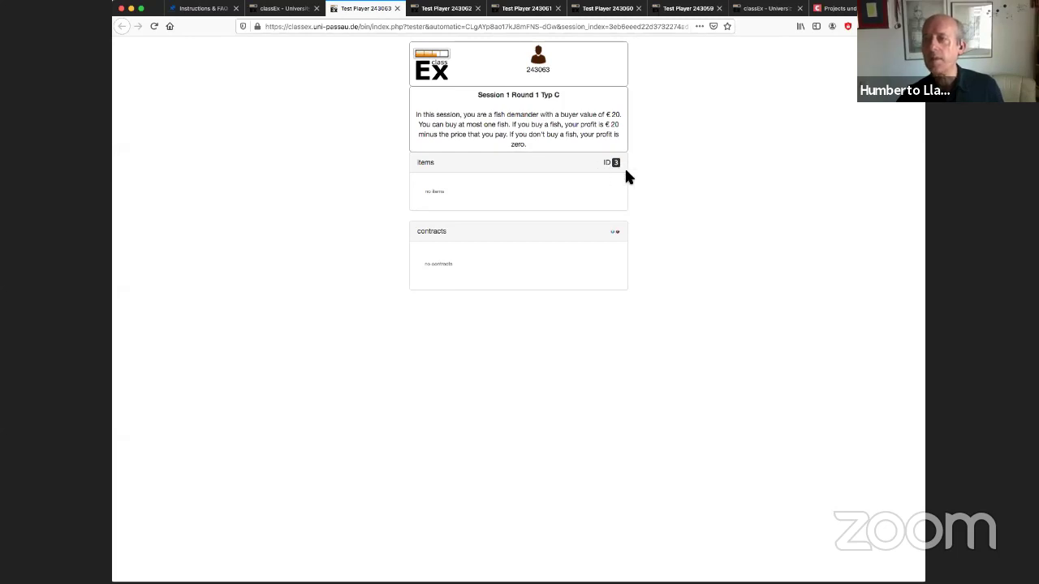
{"action": "left_click", "coordinate": [527, 9]}
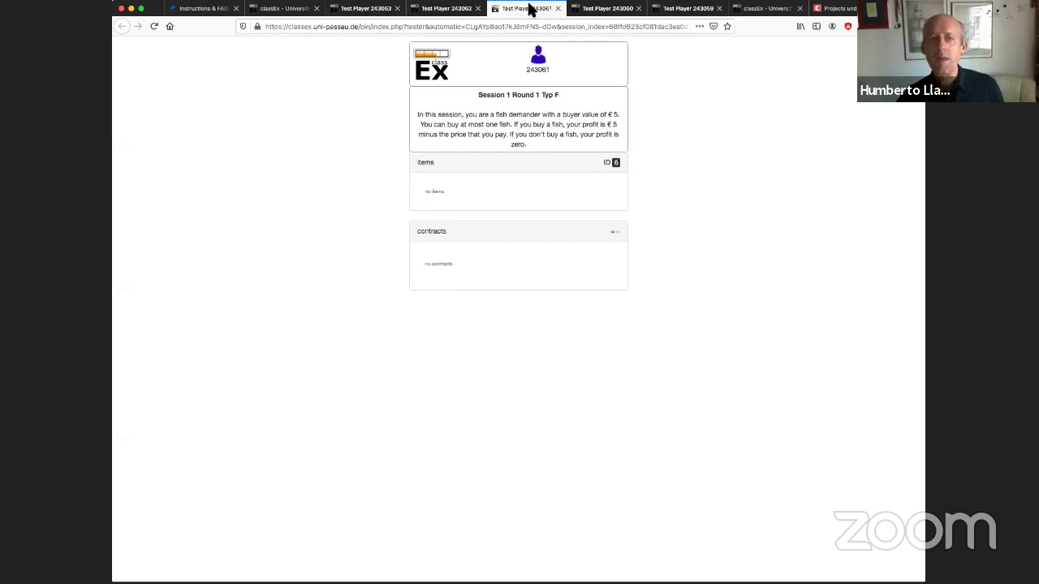
{"action": "left_click", "coordinate": [598, 12]}
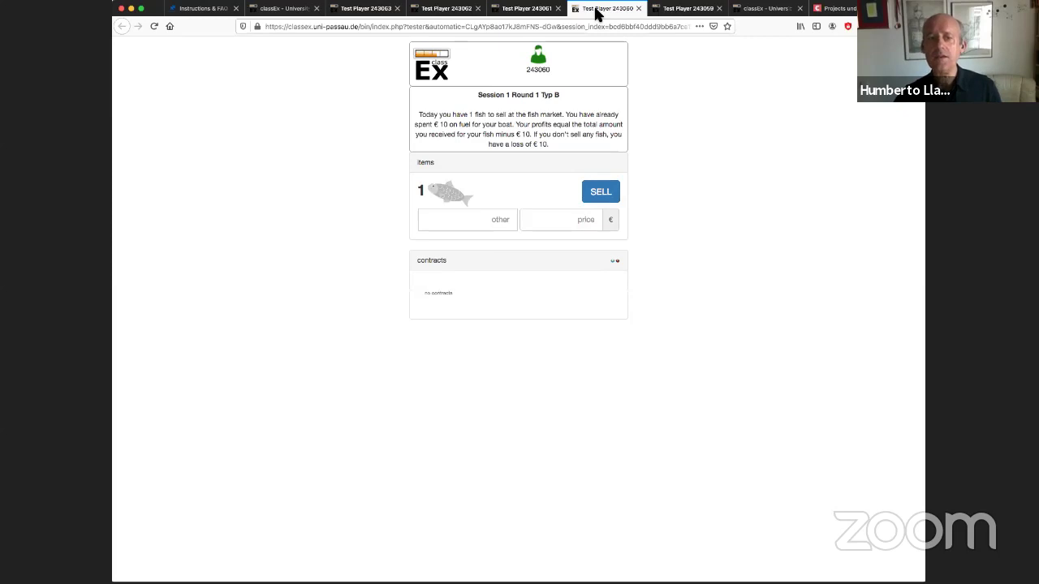
{"action": "left_click", "coordinate": [539, 10]}
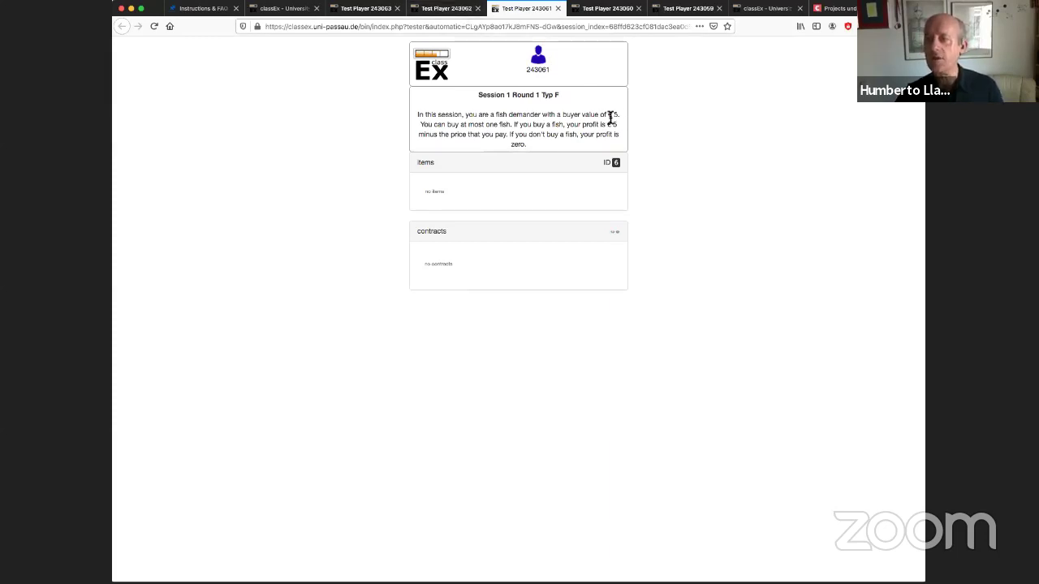
{"action": "left_click", "coordinate": [607, 10]}
Step: As seller, offer one fish for 3 € to participant 6
{"action": "left_click", "coordinate": [589, 223]}
{"action": "type", "text": "3"}
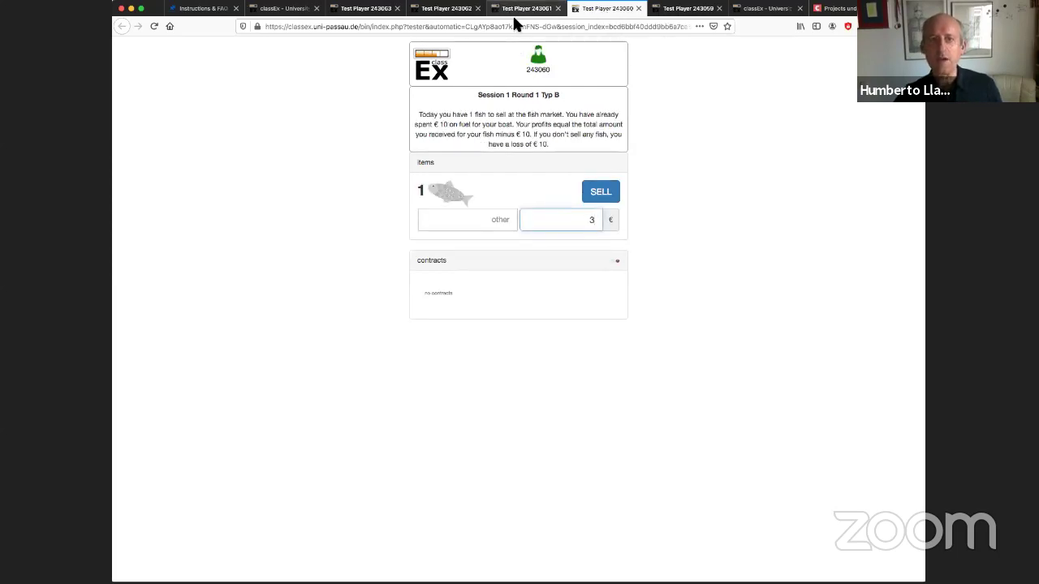
{"action": "left_click", "coordinate": [520, 12]}
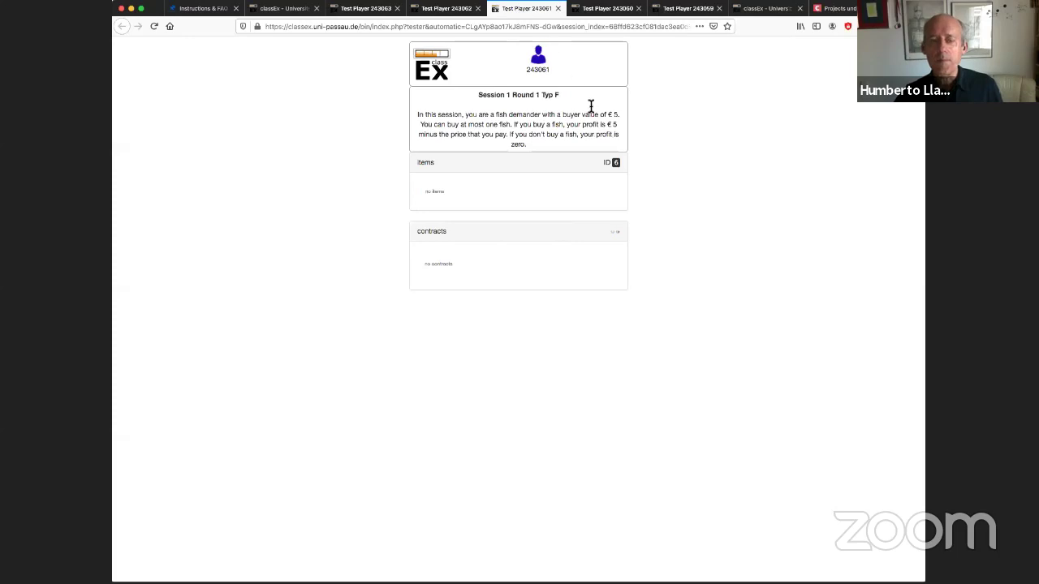
{"action": "left_click", "coordinate": [595, 12]}
{"action": "left_click", "coordinate": [490, 225]}
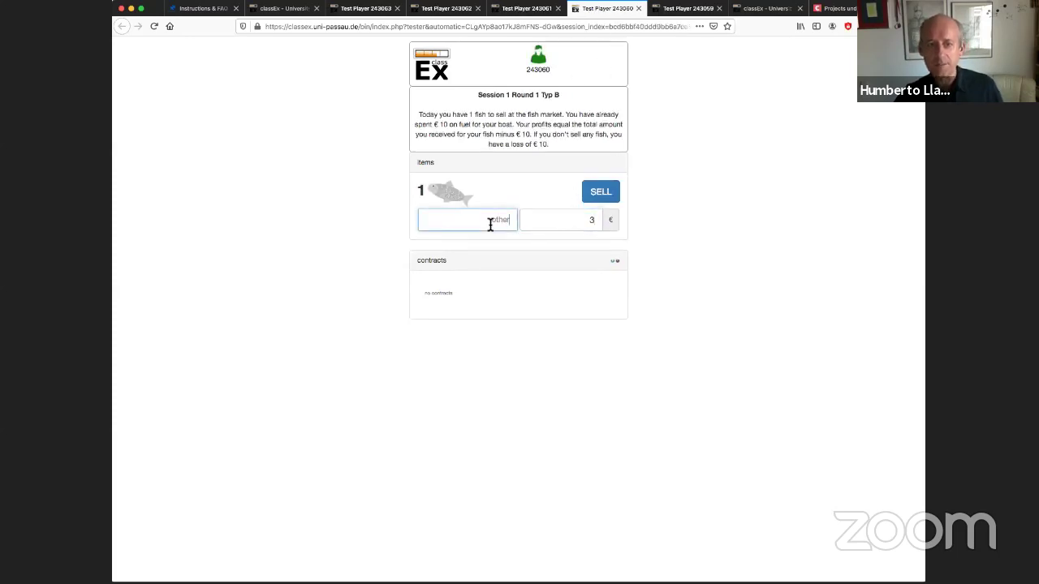
{"action": "type", "text": "6"}
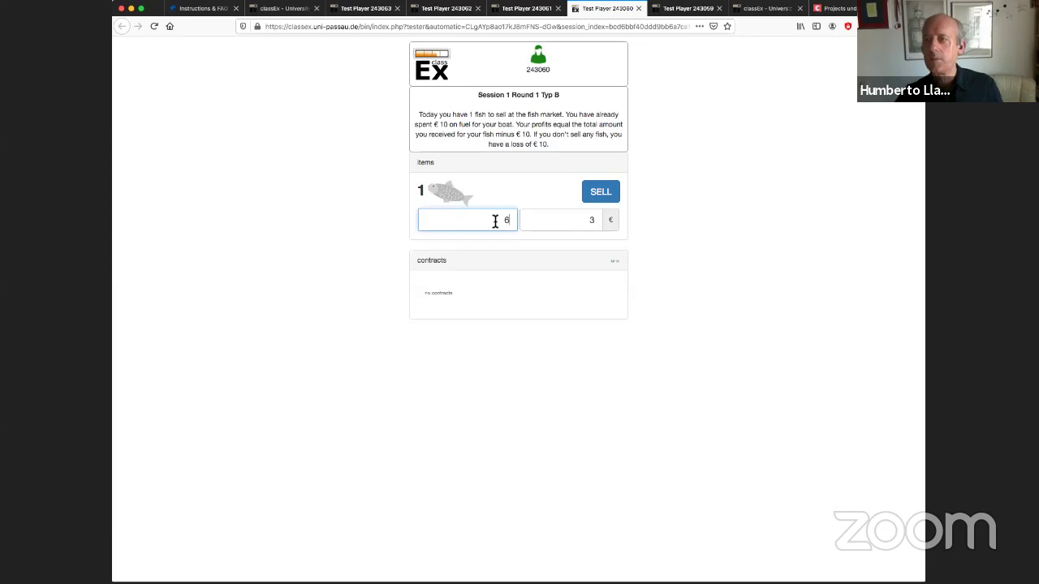
{"action": "left_click", "coordinate": [604, 199]}
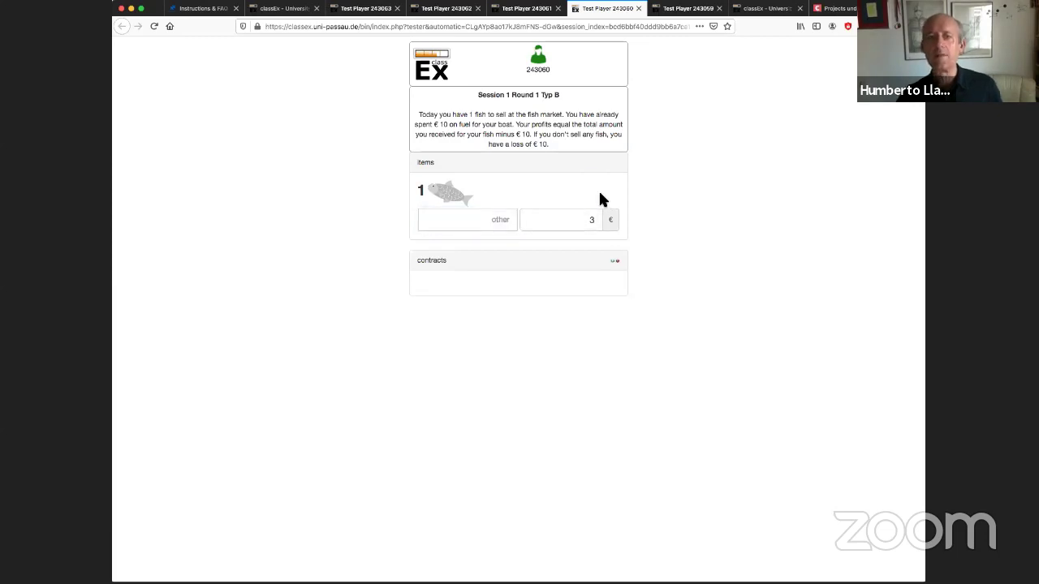
Step: Accept the 3 € fish offer as buyer, check the logged contract, then return to Instructions & FAQ
{"action": "left_click", "coordinate": [541, 15]}
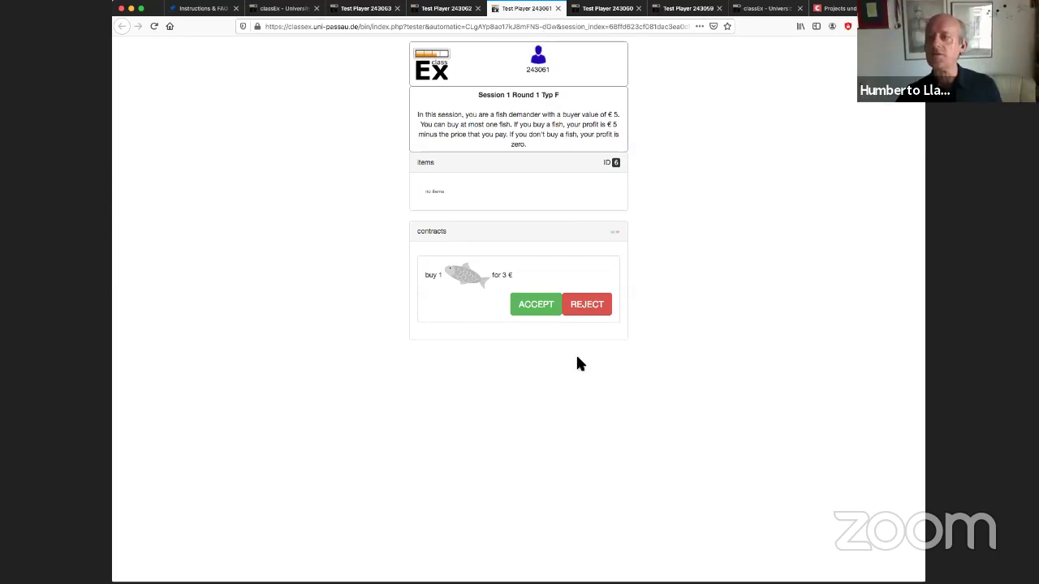
{"action": "left_click", "coordinate": [551, 314]}
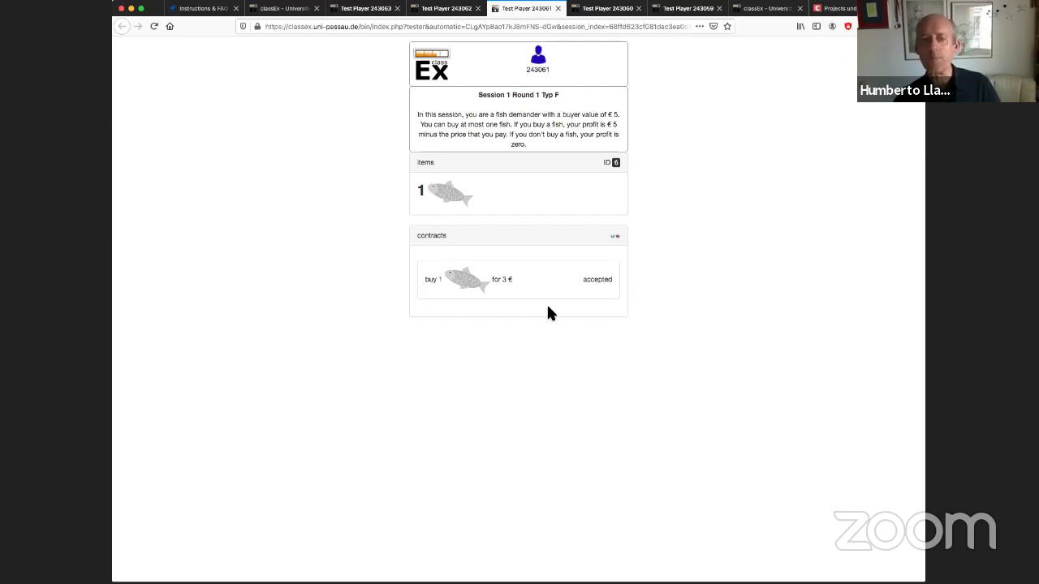
{"action": "left_click", "coordinate": [286, 8]}
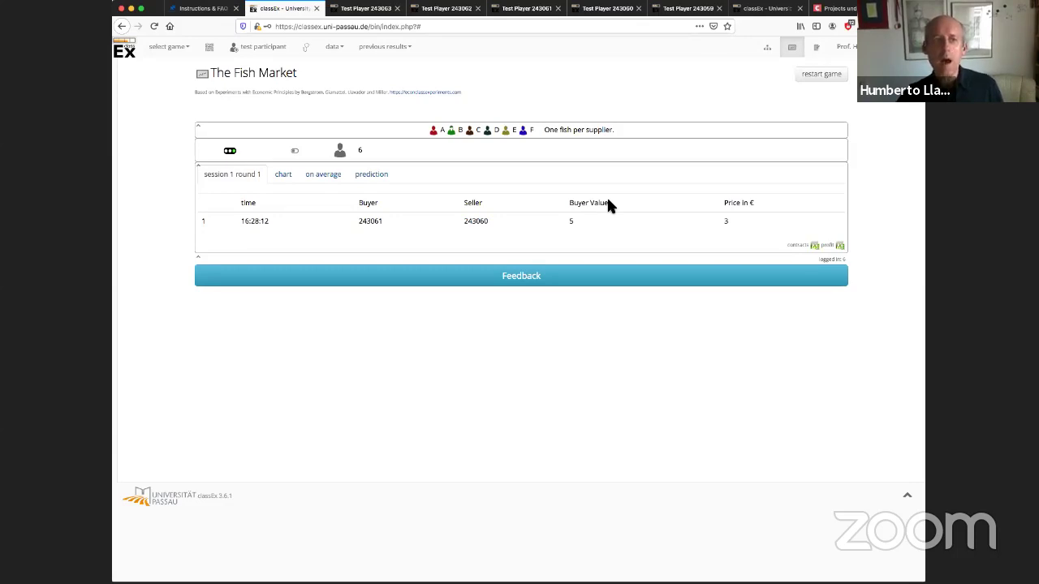
{"action": "left_click", "coordinate": [219, 9]}
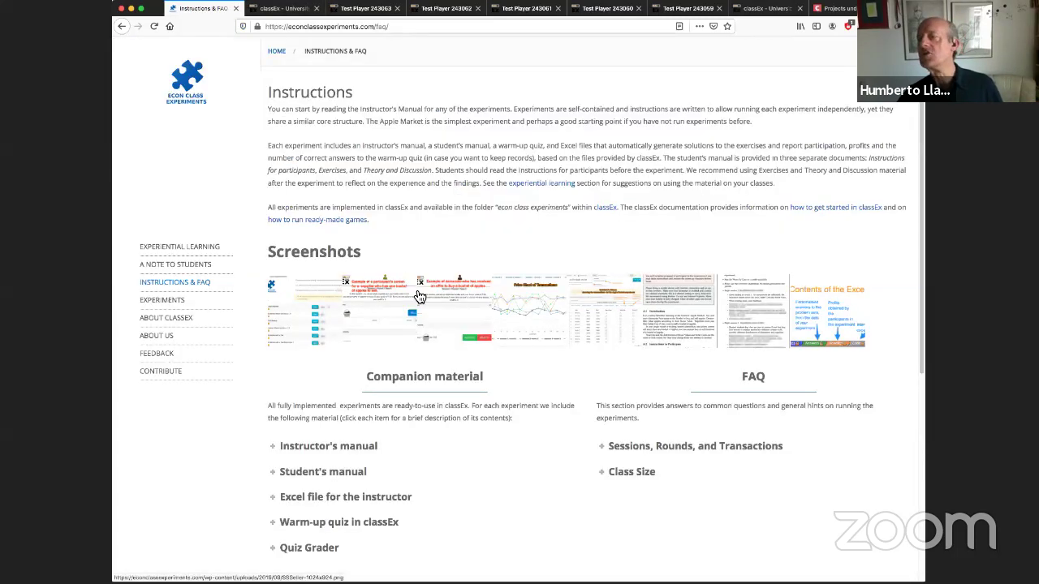
Step: Glance over the FAQ page, then jump to the econclassexperiments.com home page with Super+Left
{"action": "scroll", "coordinate": [420, 297], "scroll_direction": "down", "scroll_amount": 1}
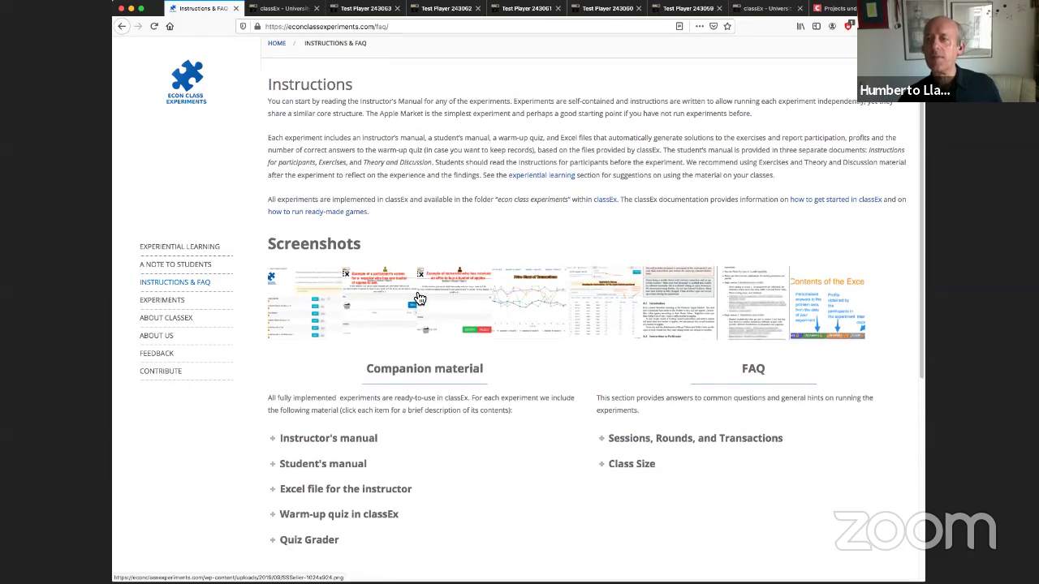
{"action": "scroll", "coordinate": [477, 183], "scroll_direction": "up", "scroll_amount": 1}
{"action": "key", "text": "super+Left"}
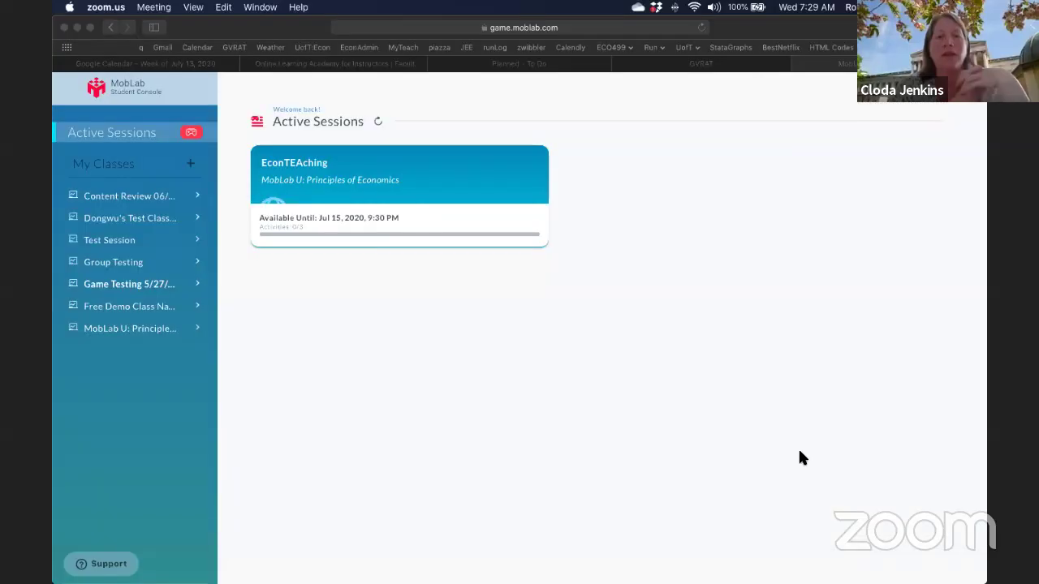
Step: Cycle apps with Cmd+Tab to bring Chrome's MobLab Instructor Console game library forward
{"action": "key", "text": "super+Tab"}
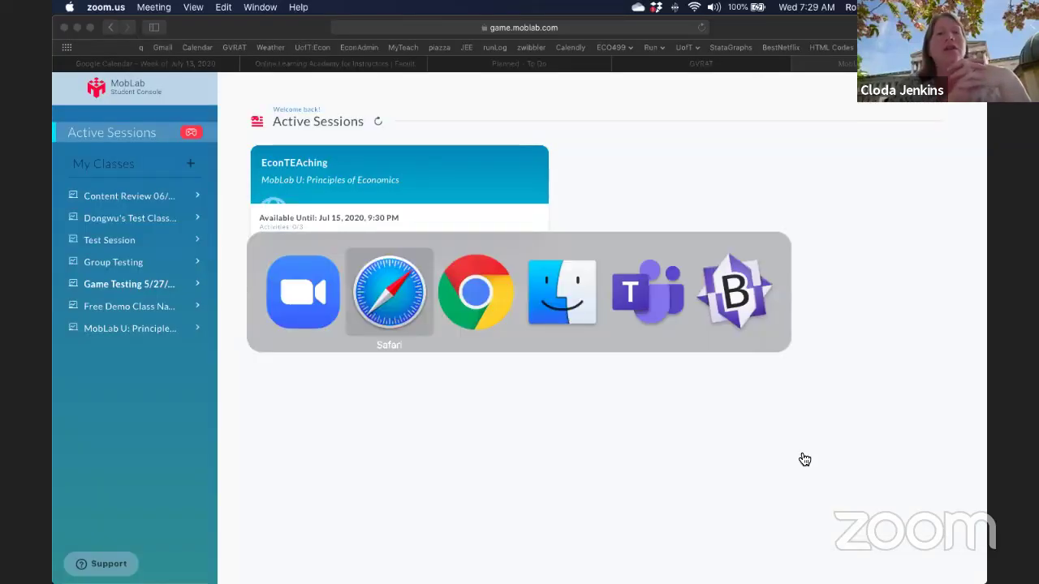
{"action": "key", "text": "super+Tab"}
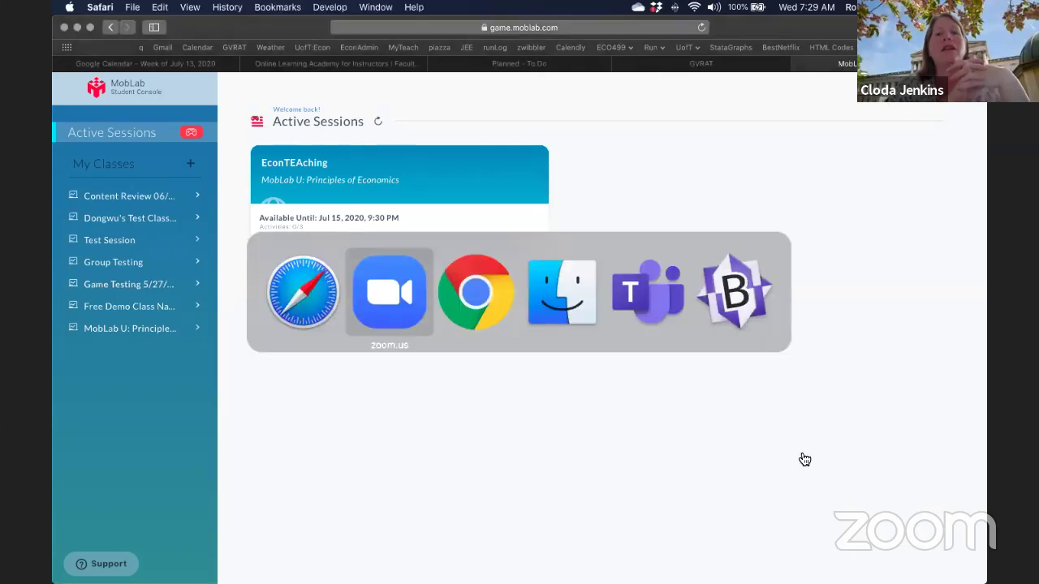
{"action": "key", "text": "super+Tab"}
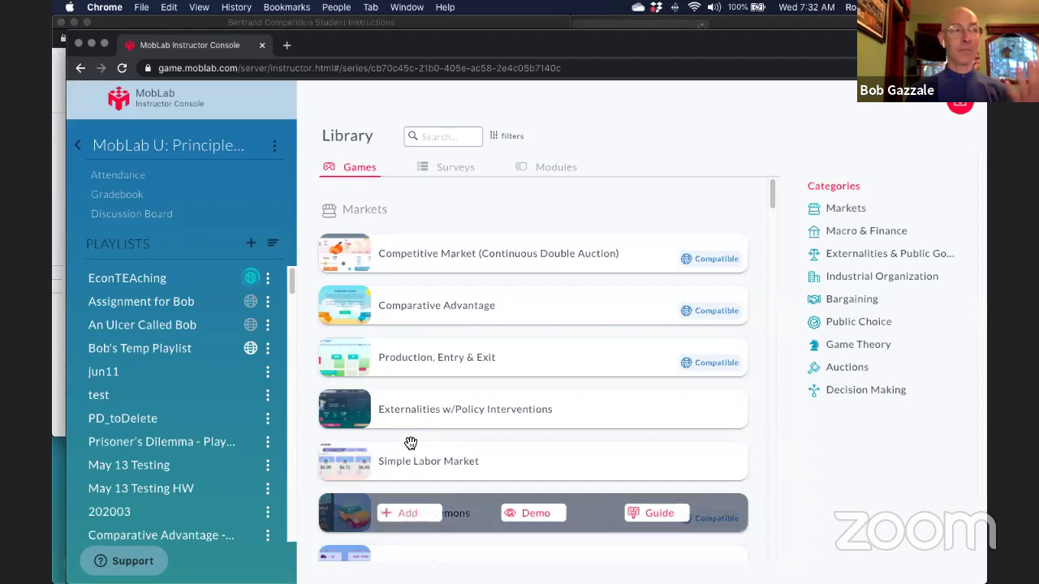
Step: Browse the Games library, select the EconTEAching playlist, then switch back to the Student Console
{"action": "mouse_move", "coordinate": [410, 442]}
{"action": "scroll", "coordinate": [452, 369], "scroll_direction": "down", "scroll_amount": 5}
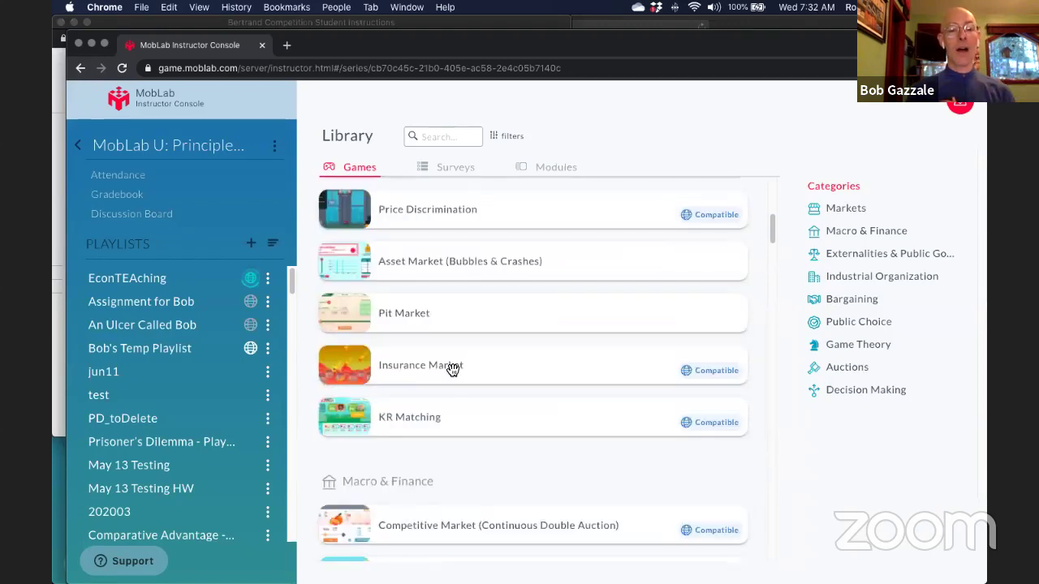
{"action": "mouse_move", "coordinate": [452, 369]}
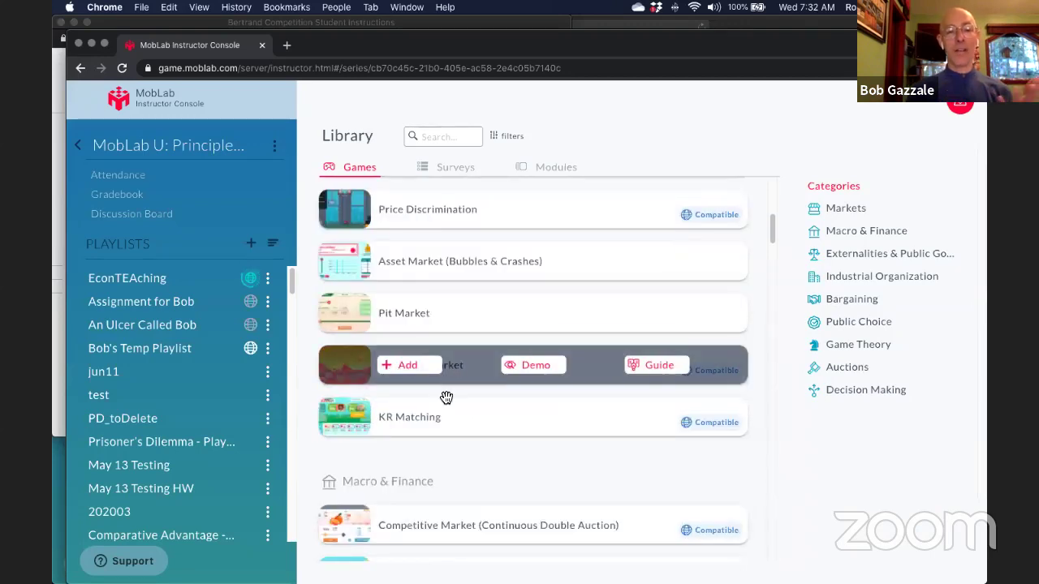
{"action": "scroll", "coordinate": [795, 513], "scroll_direction": "down", "scroll_amount": 5}
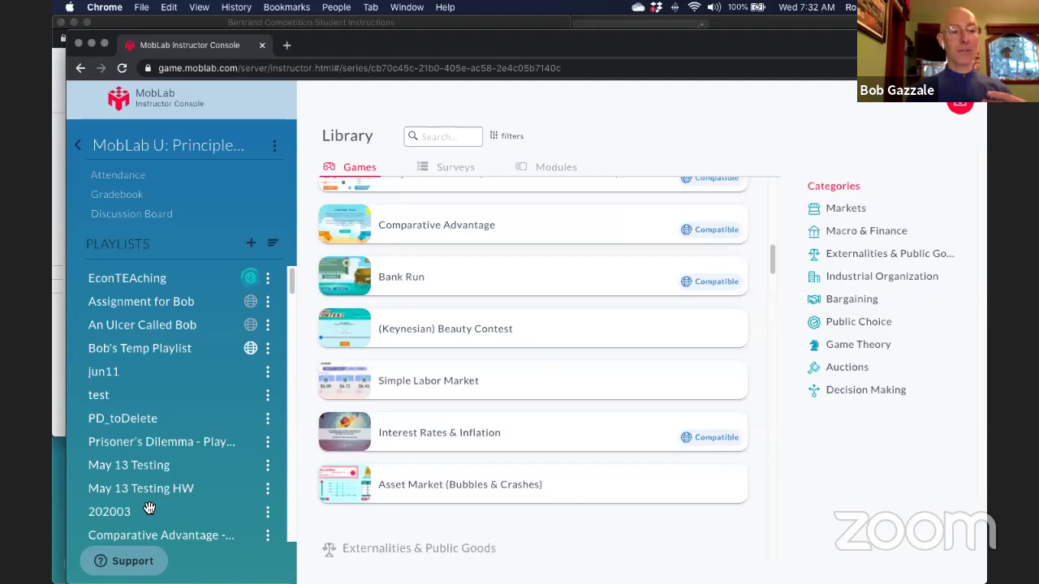
{"action": "left_click_drag", "start_coordinate": [148, 508], "coordinate": [149, 510]}
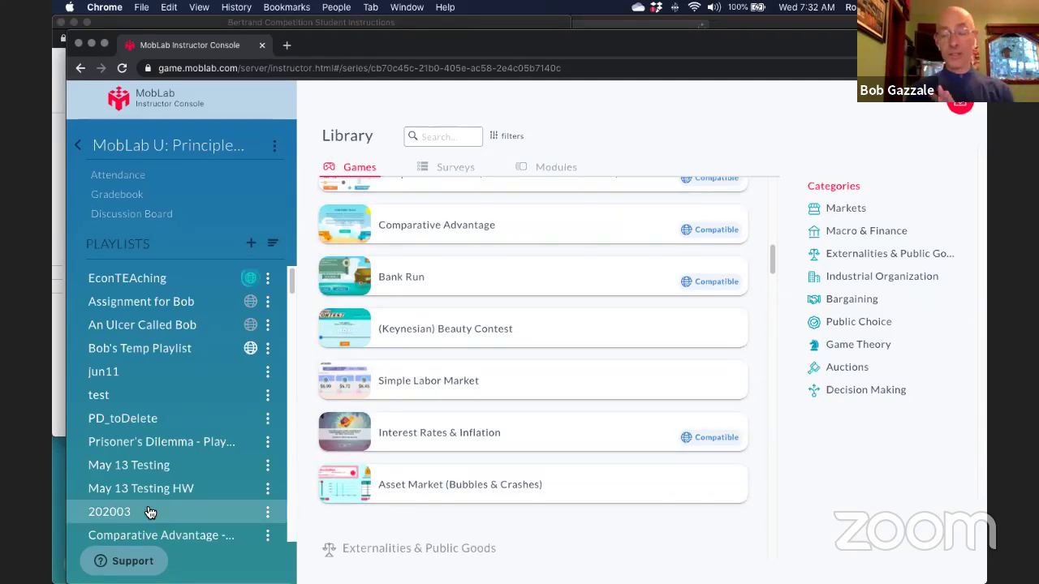
{"action": "left_click", "coordinate": [126, 282]}
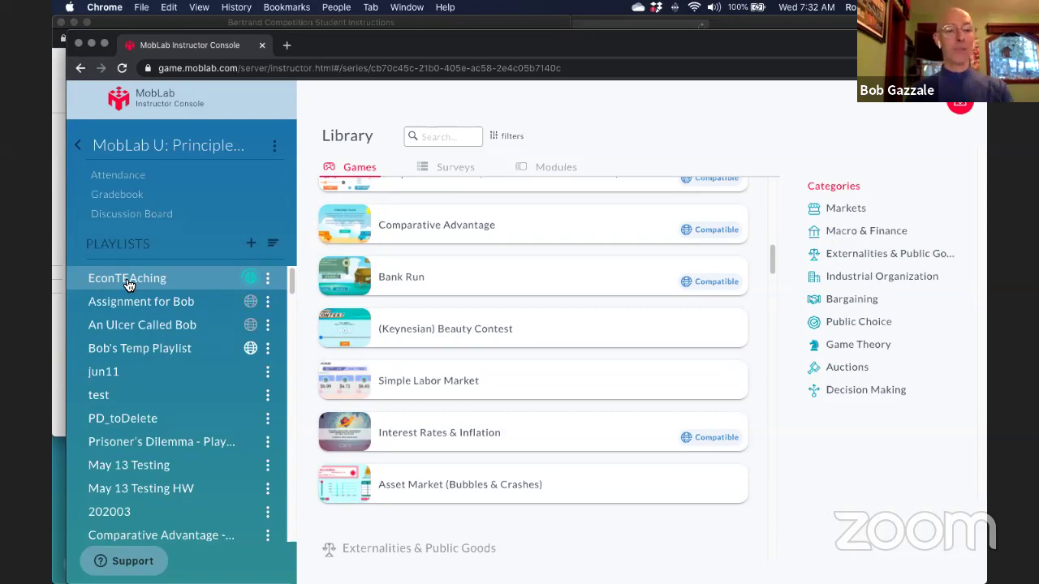
{"action": "key", "text": "super+Tab"}
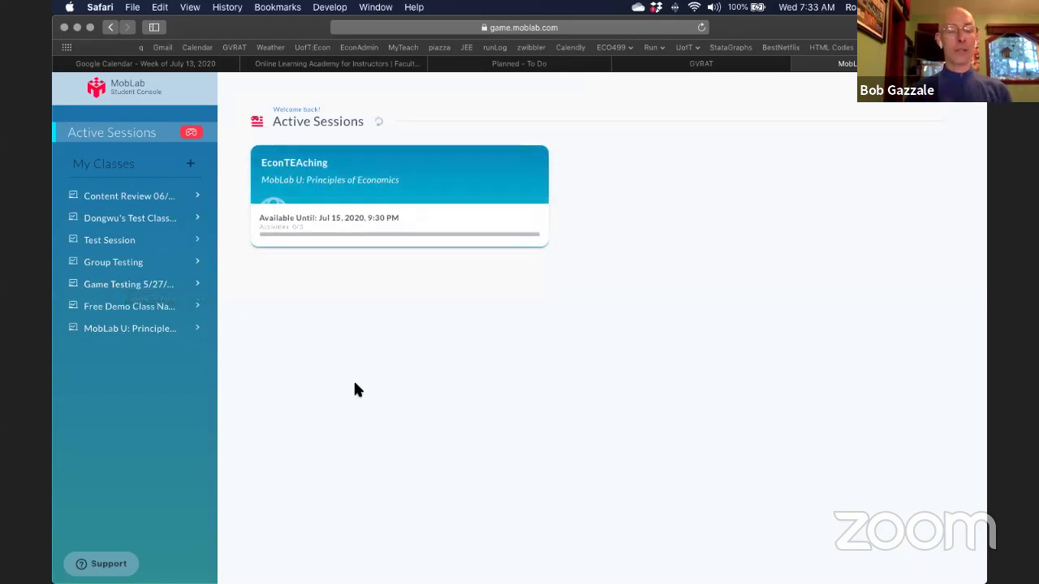
Step: Join the EconTEAching session from its card in Active Sessions
{"action": "mouse_move", "coordinate": [427, 192]}
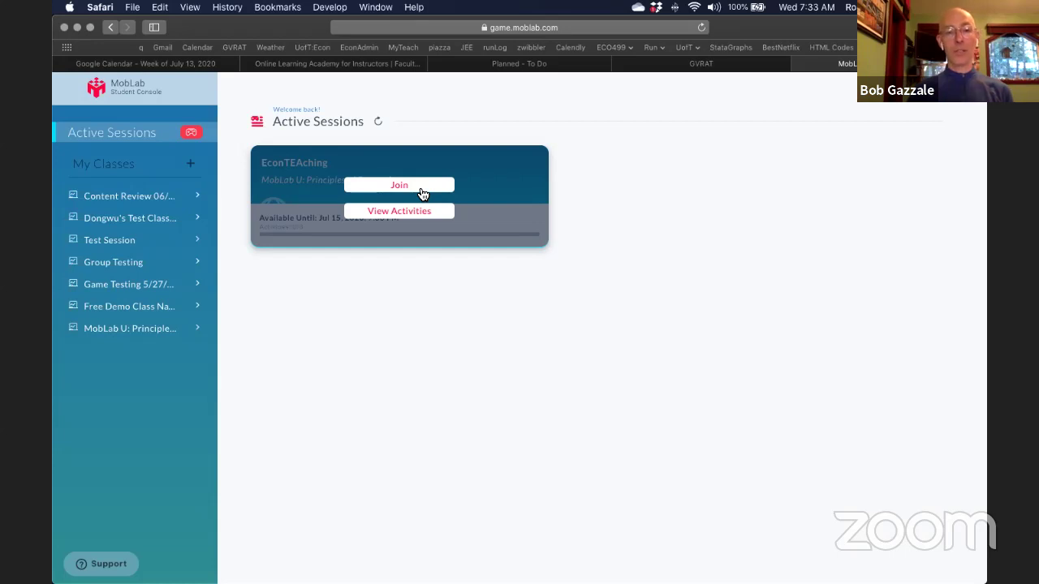
{"action": "left_click", "coordinate": [421, 192]}
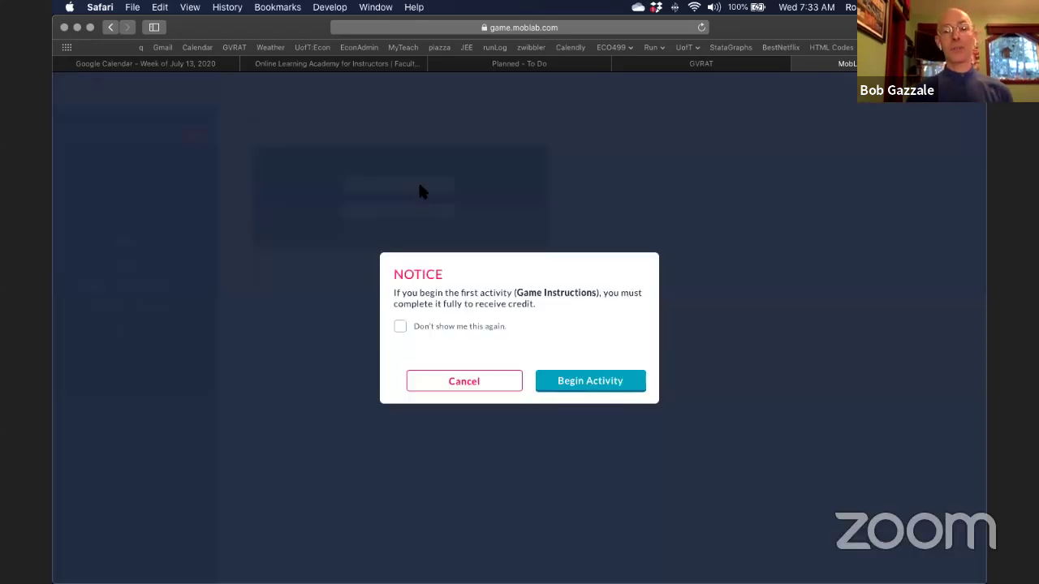
Step: Start the Game Instructions activity, briefly play the instructions video, then continue to the marginal cost question
{"action": "left_click", "coordinate": [589, 389]}
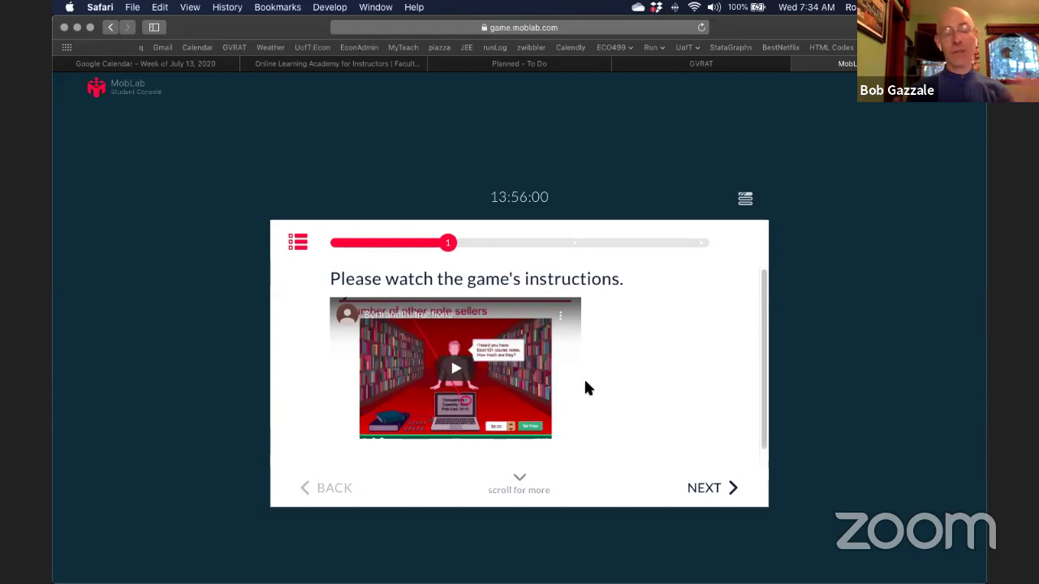
{"action": "left_click", "coordinate": [457, 370]}
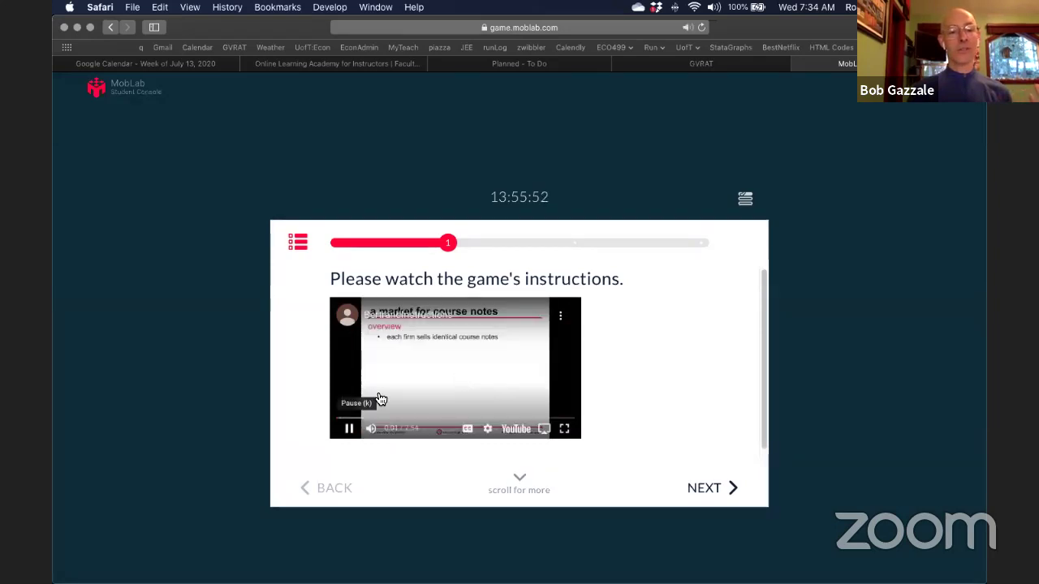
{"action": "left_click", "coordinate": [349, 430]}
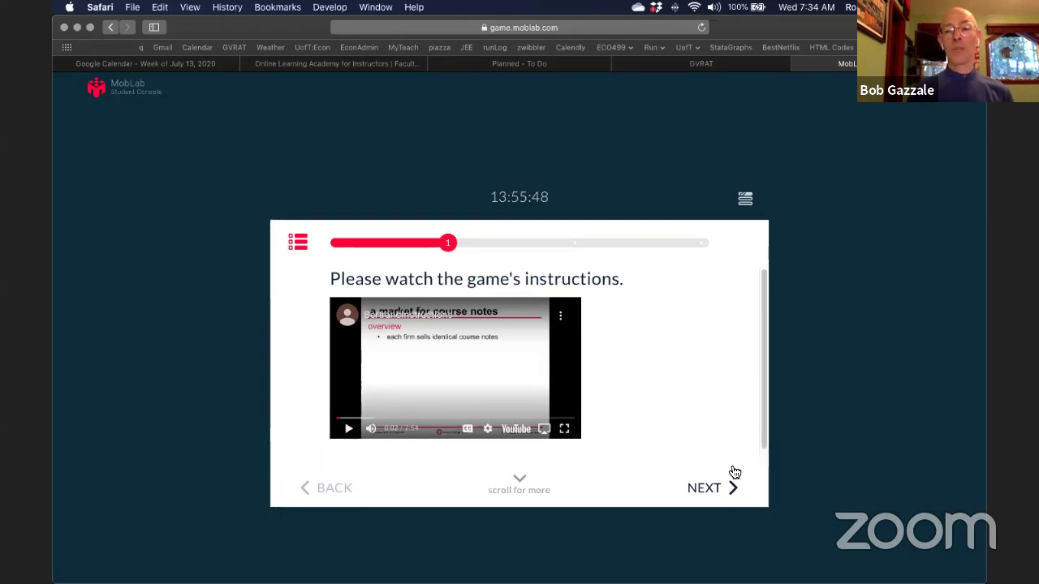
{"action": "left_click", "coordinate": [705, 491]}
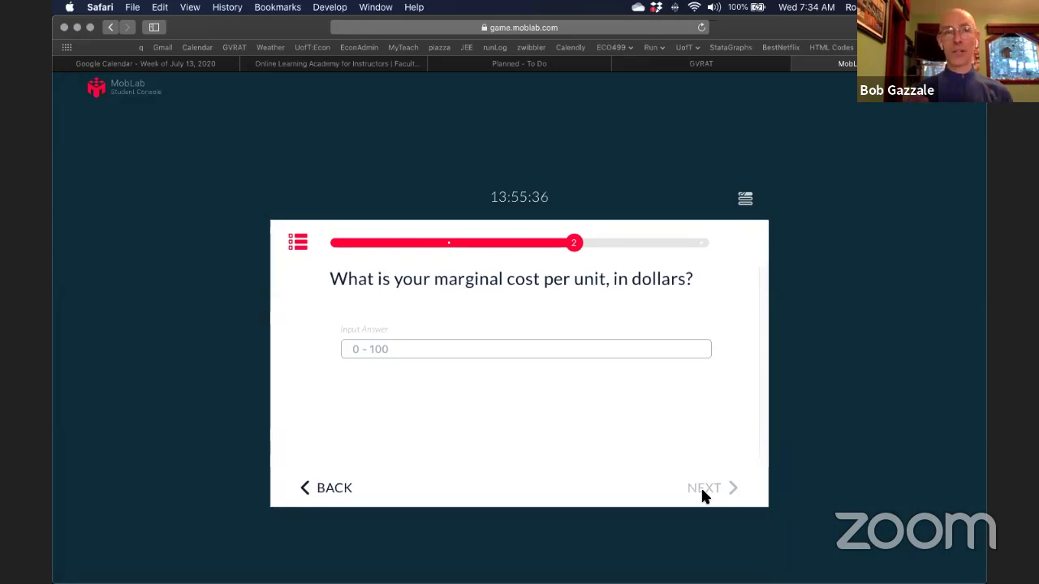
Step: Answer the marginal cost per unit question with $2
{"action": "left_click", "coordinate": [433, 347]}
{"action": "type", "text": "2"}
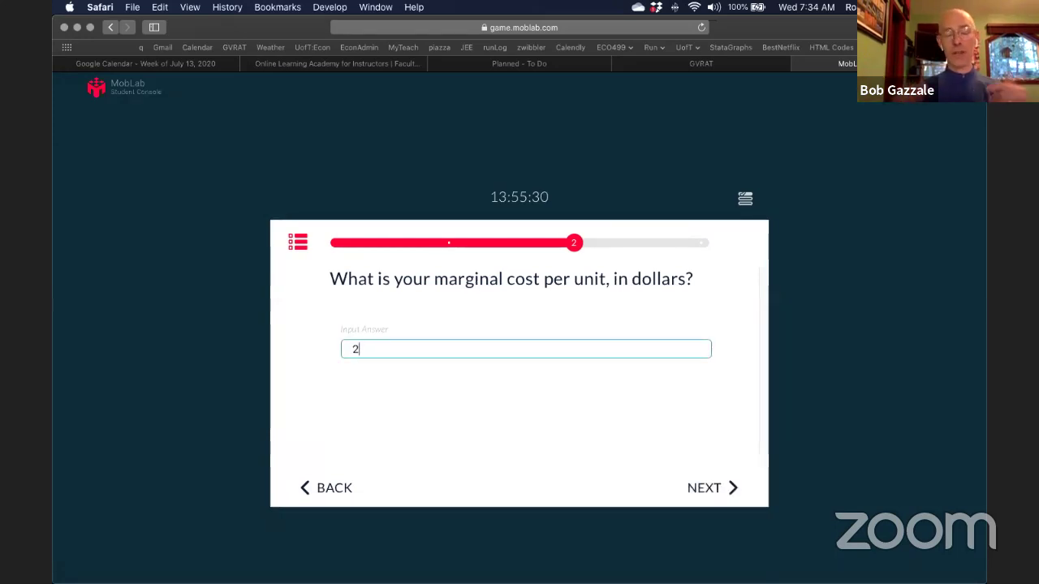
{"action": "left_click", "coordinate": [706, 490]}
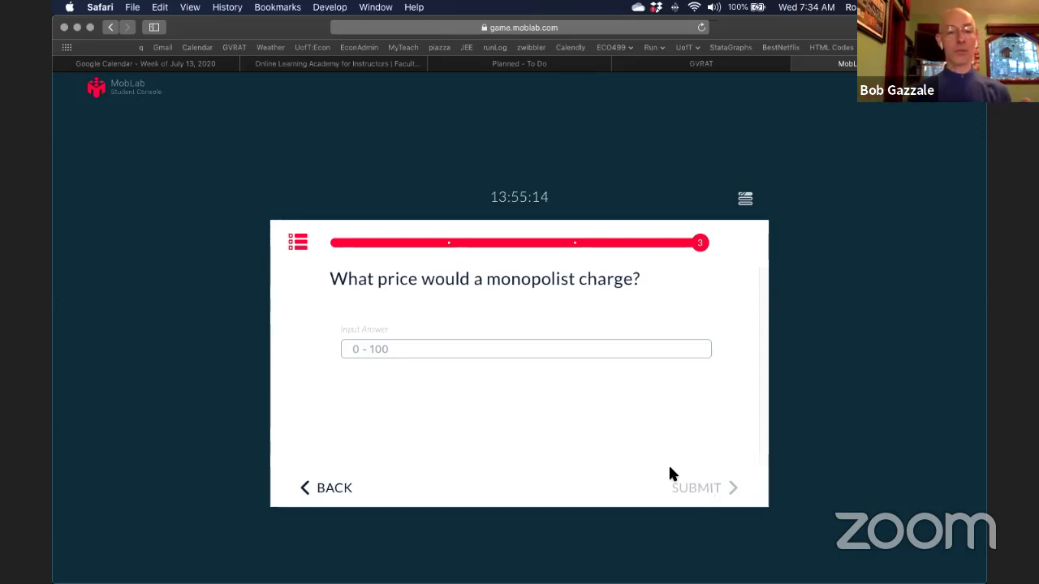
Step: Enter 8 as the monopolist price and submit, reaching End Of Game with 20/20
{"action": "left_click", "coordinate": [451, 348]}
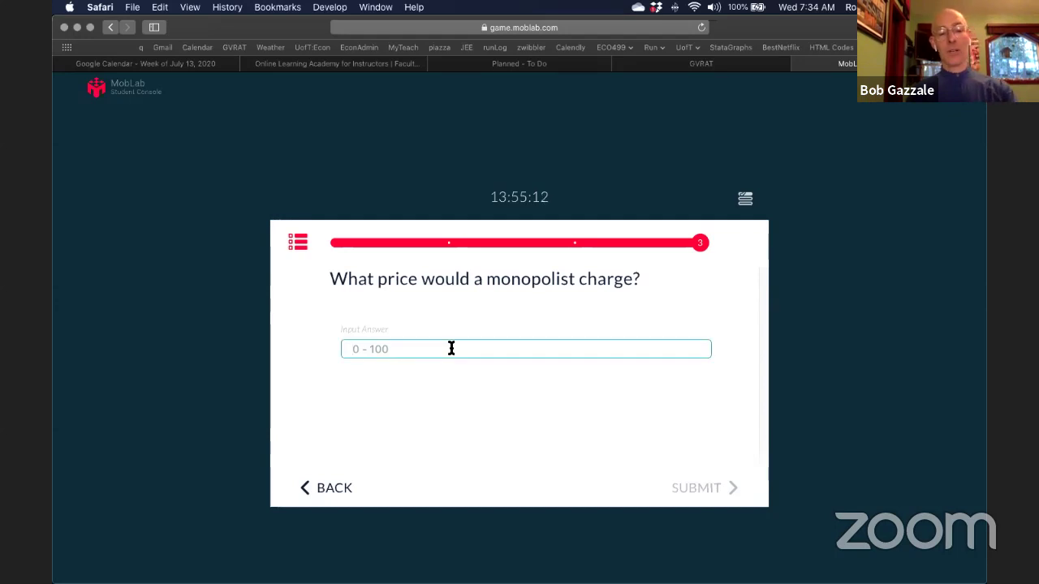
{"action": "type", "text": "8"}
{"action": "left_click", "coordinate": [700, 493]}
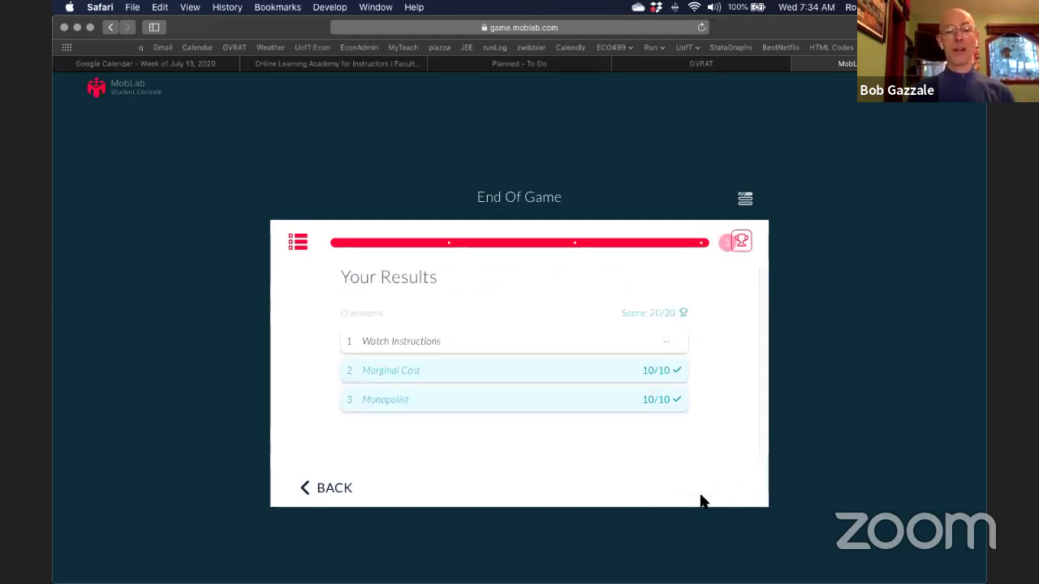